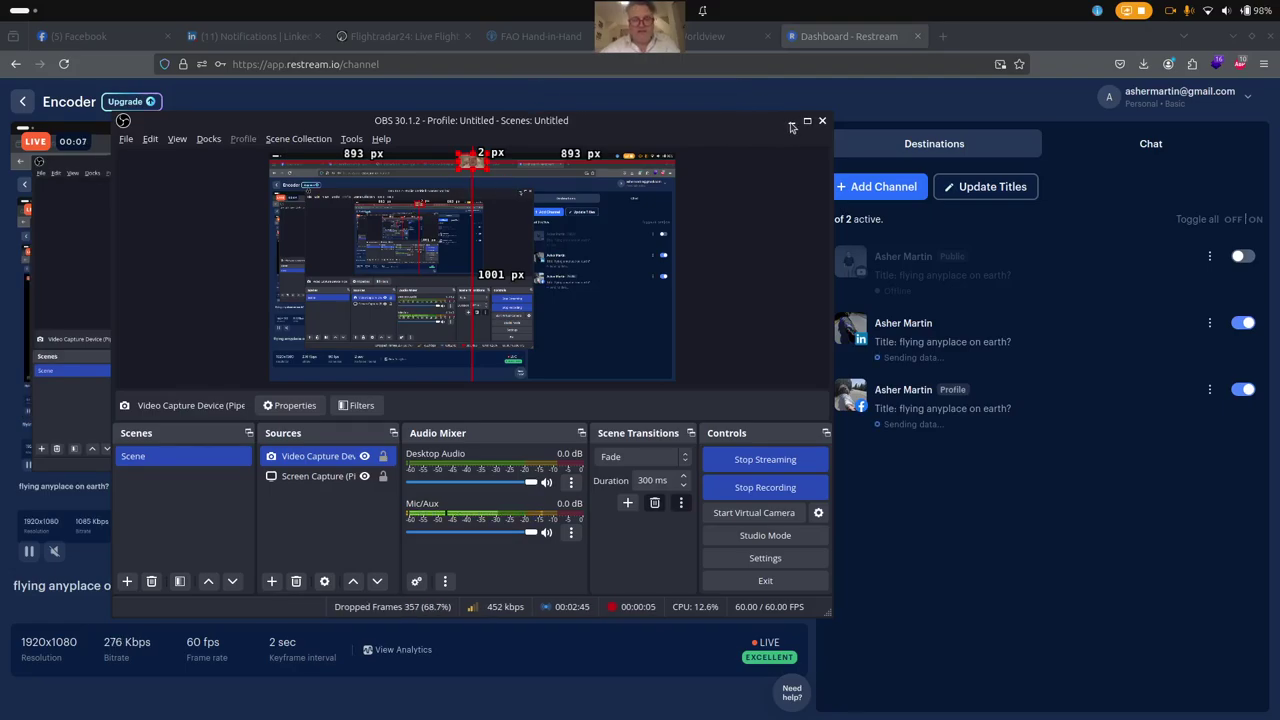
Minimize the OBS window and switch to GIMP with the annotated world map images.
left_click(791, 122)
mouse_move(660, 712)
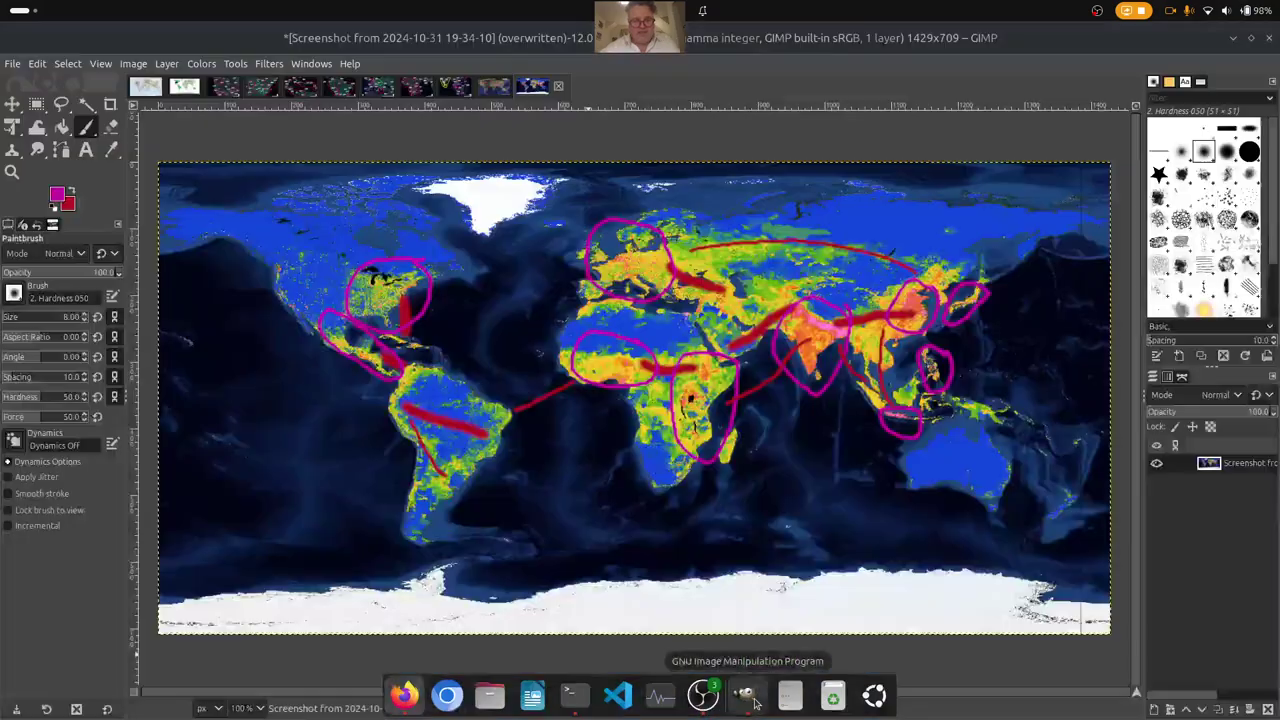
left_click(747, 697)
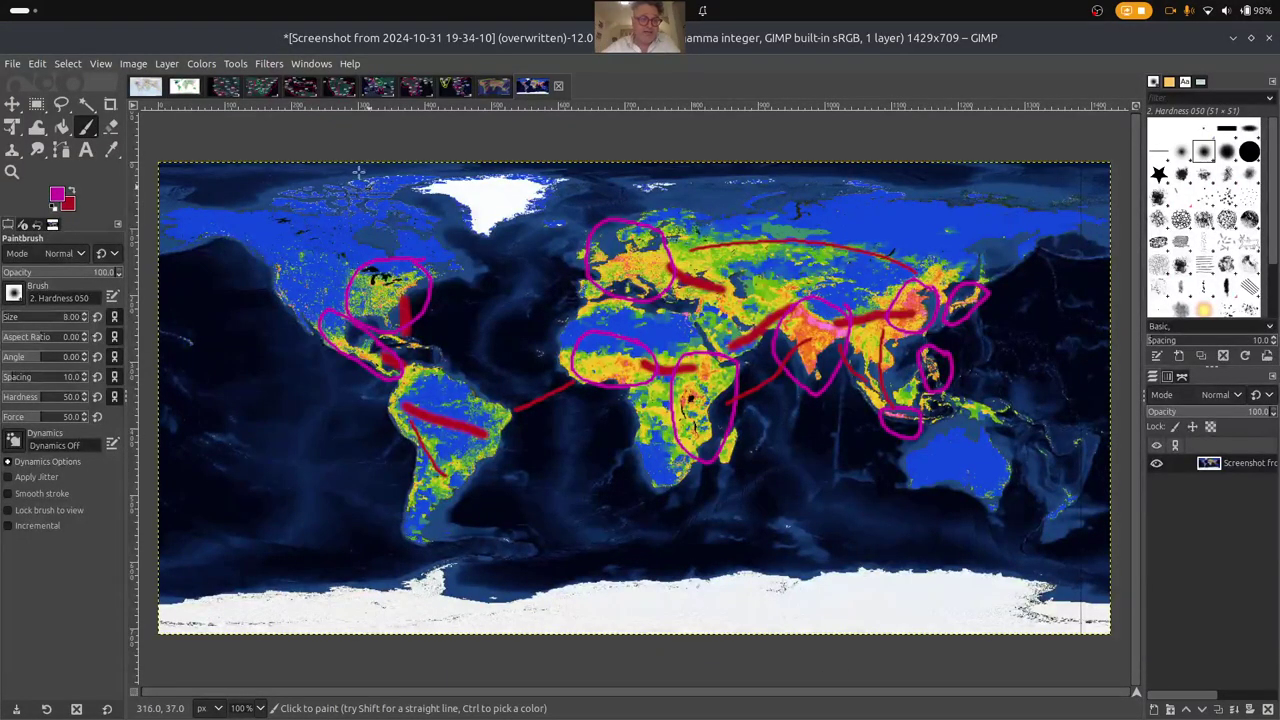
Examine all open annotated images in order, from the red-dot world map through the visa and regional fare maps to the blue-and-yellow heat map.
left_click(147, 89)
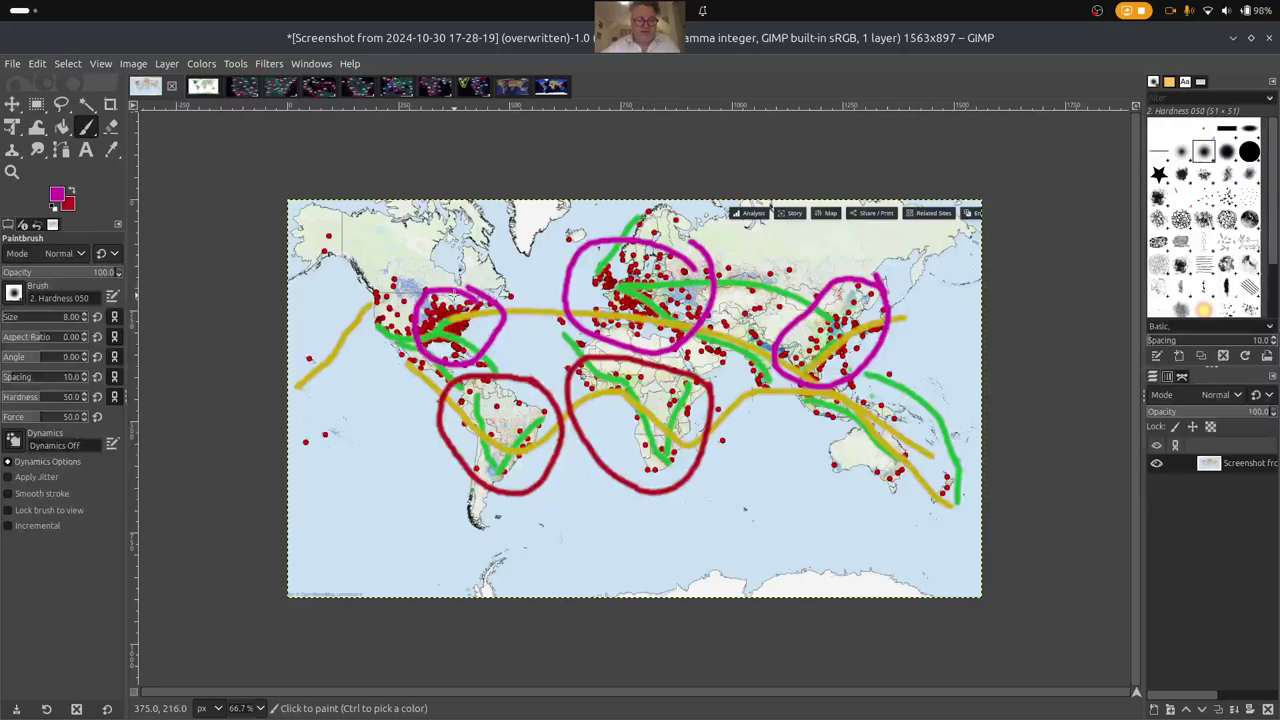
left_click(200, 88)
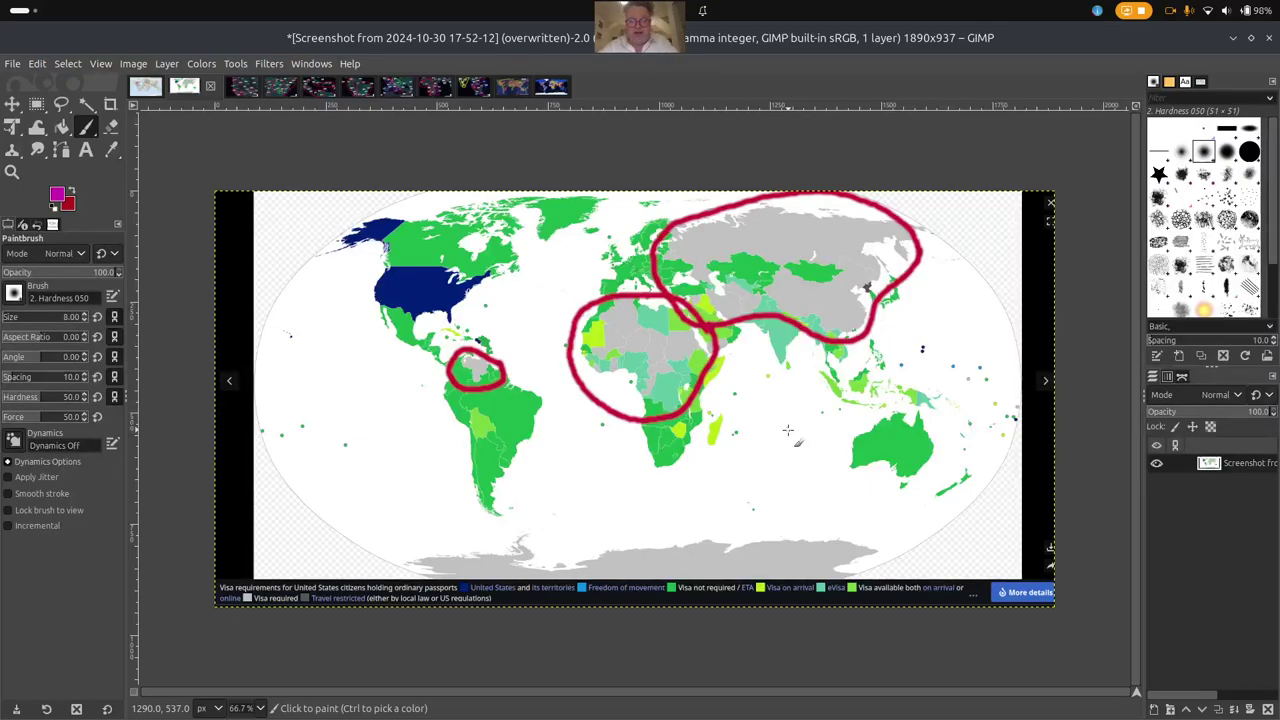
left_click(244, 88)
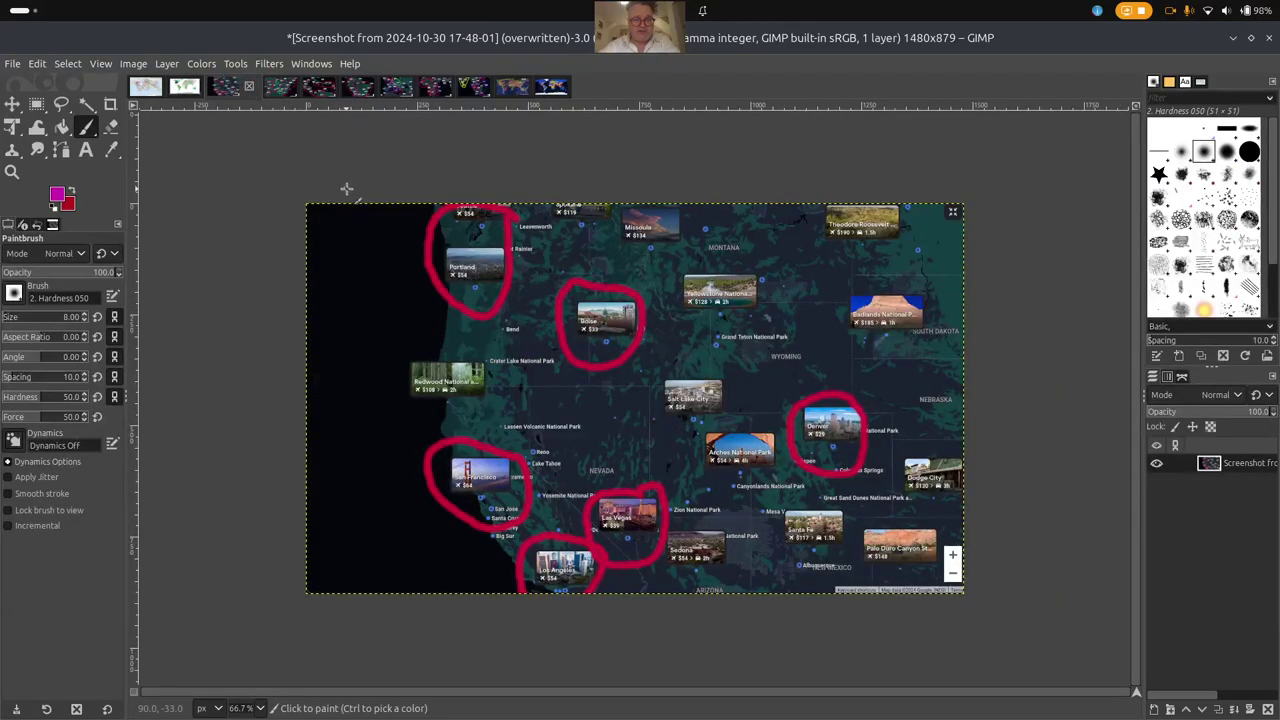
left_click(282, 89)
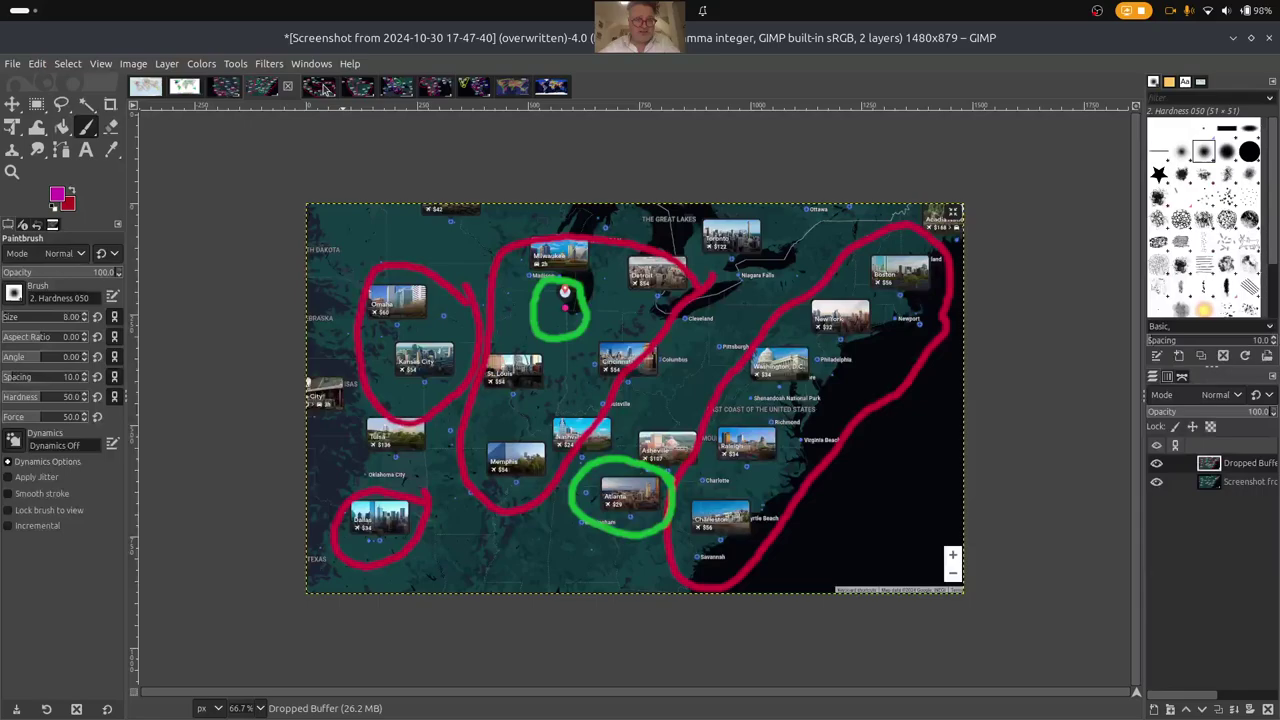
left_click(325, 89)
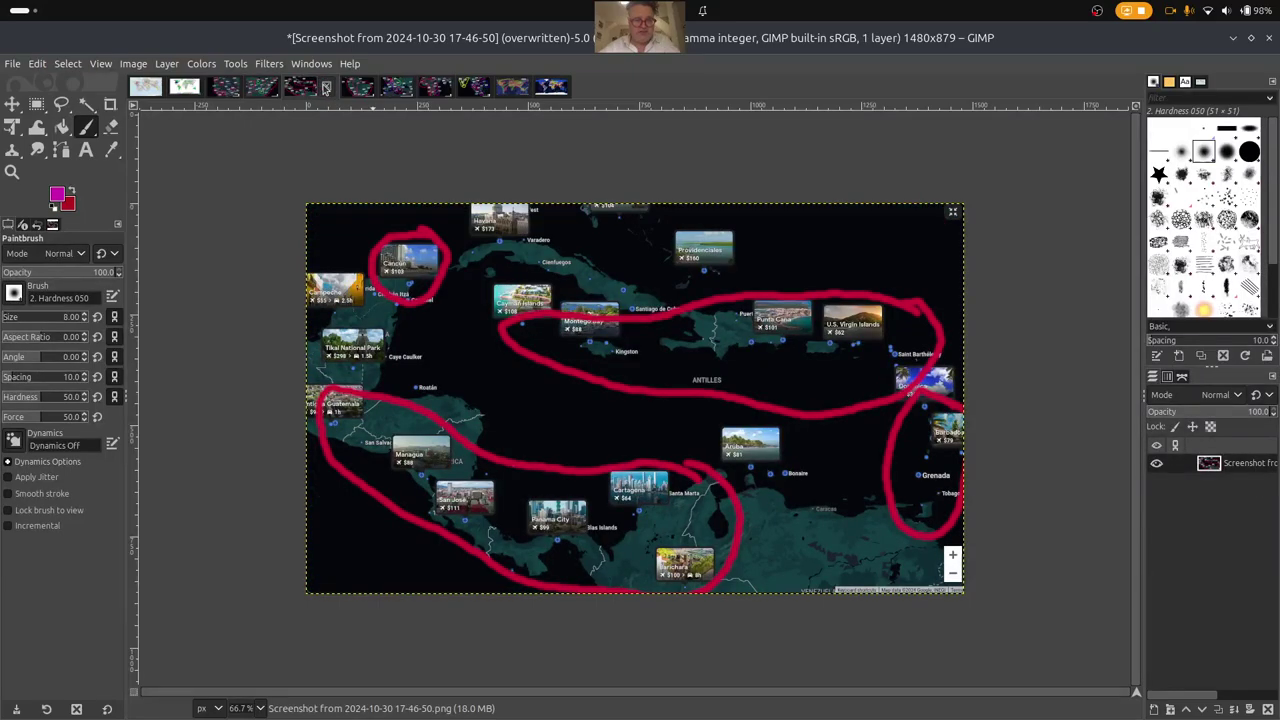
left_click(362, 90)
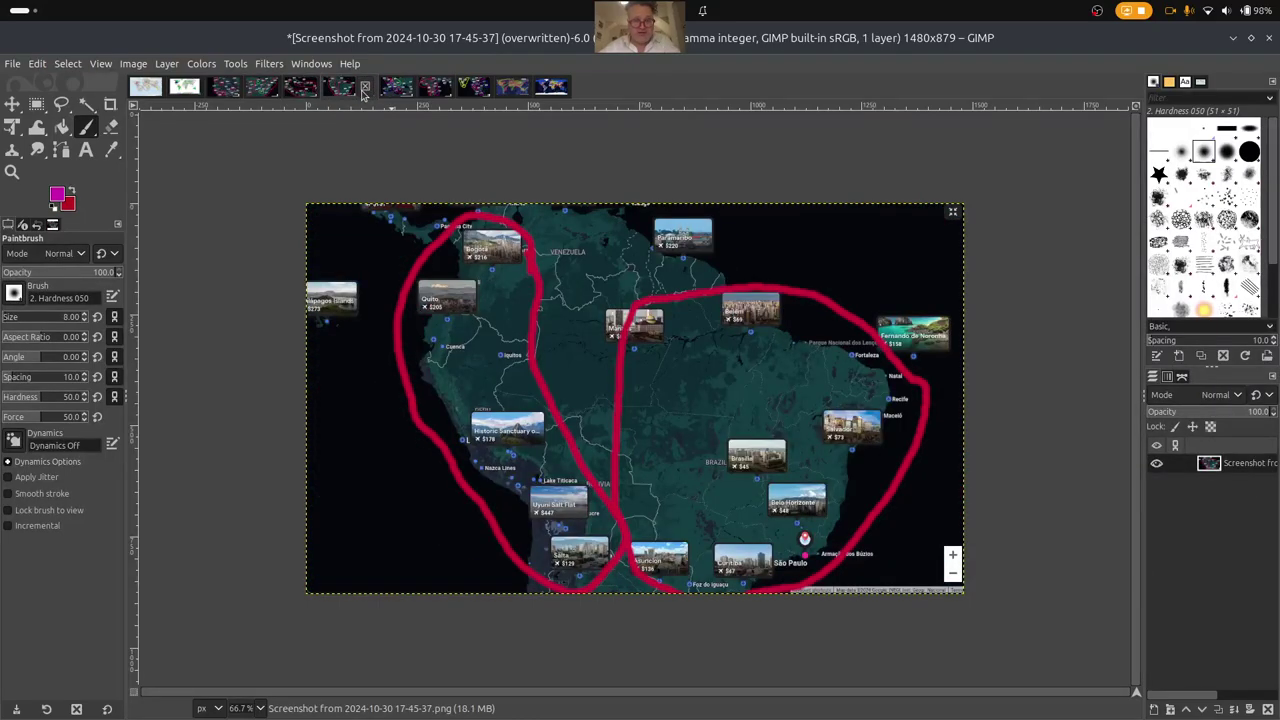
left_click(398, 92)
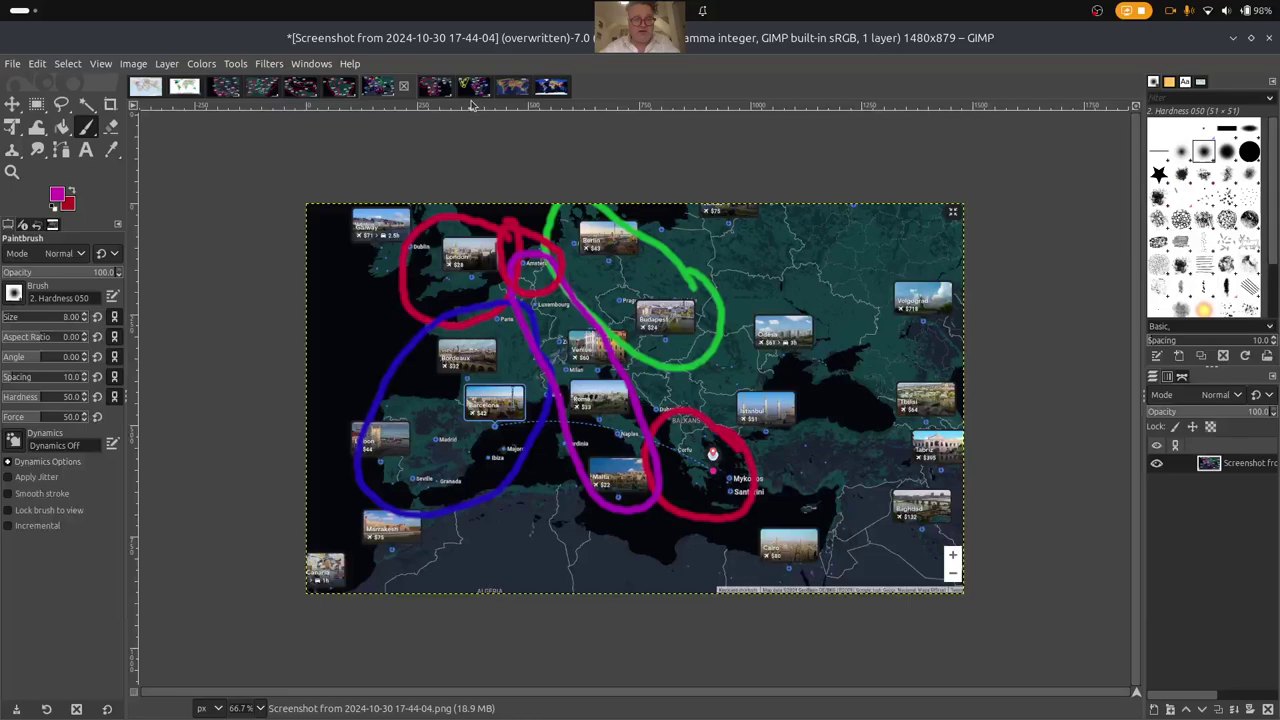
left_click(433, 91)
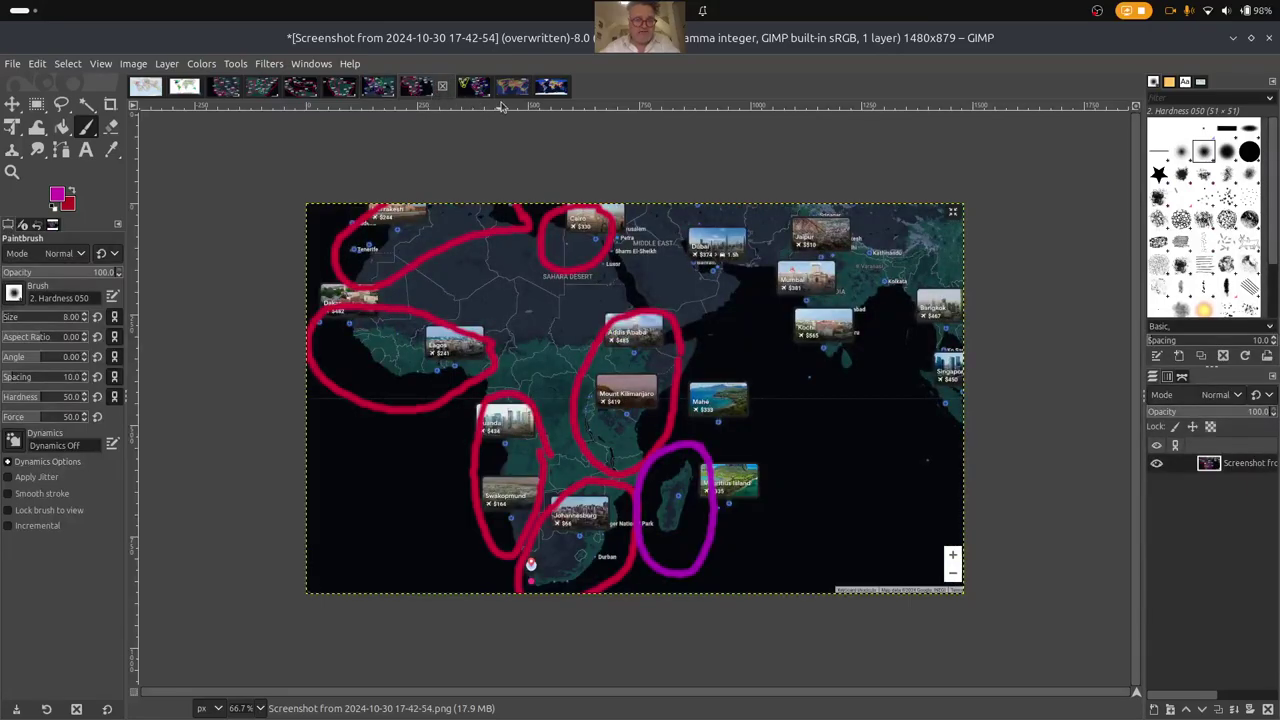
left_click(472, 91)
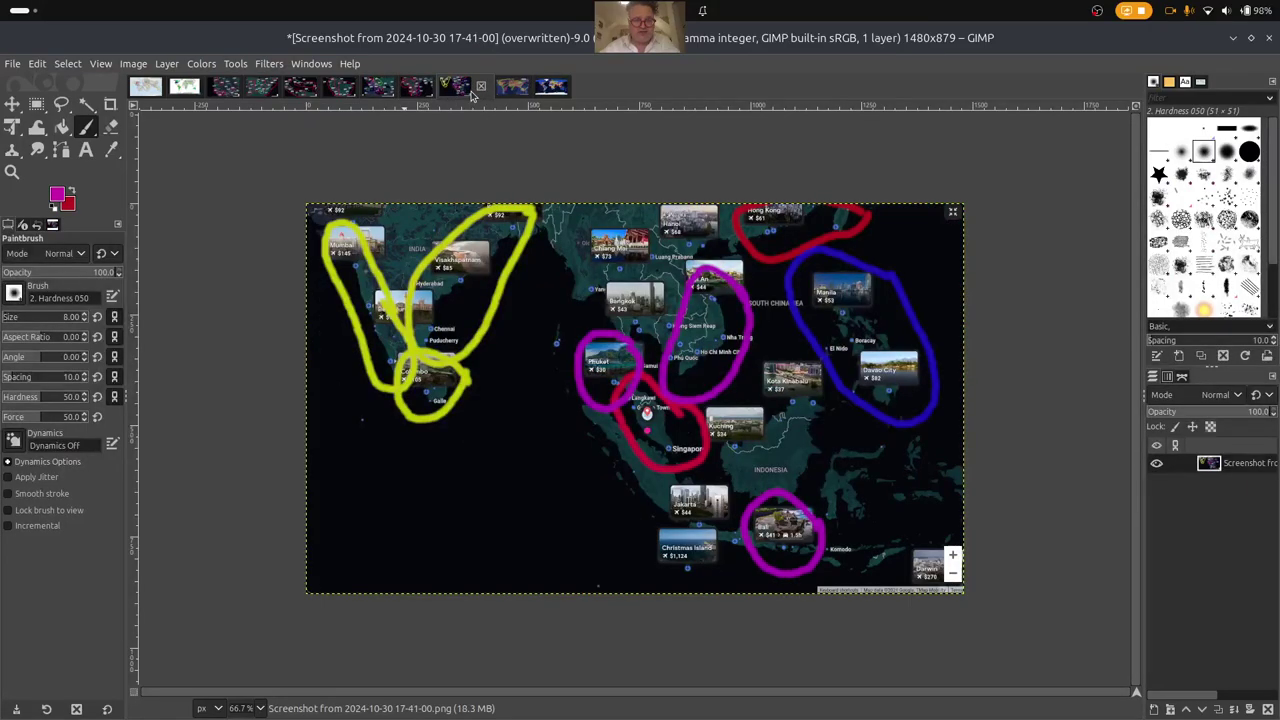
left_click(507, 90)
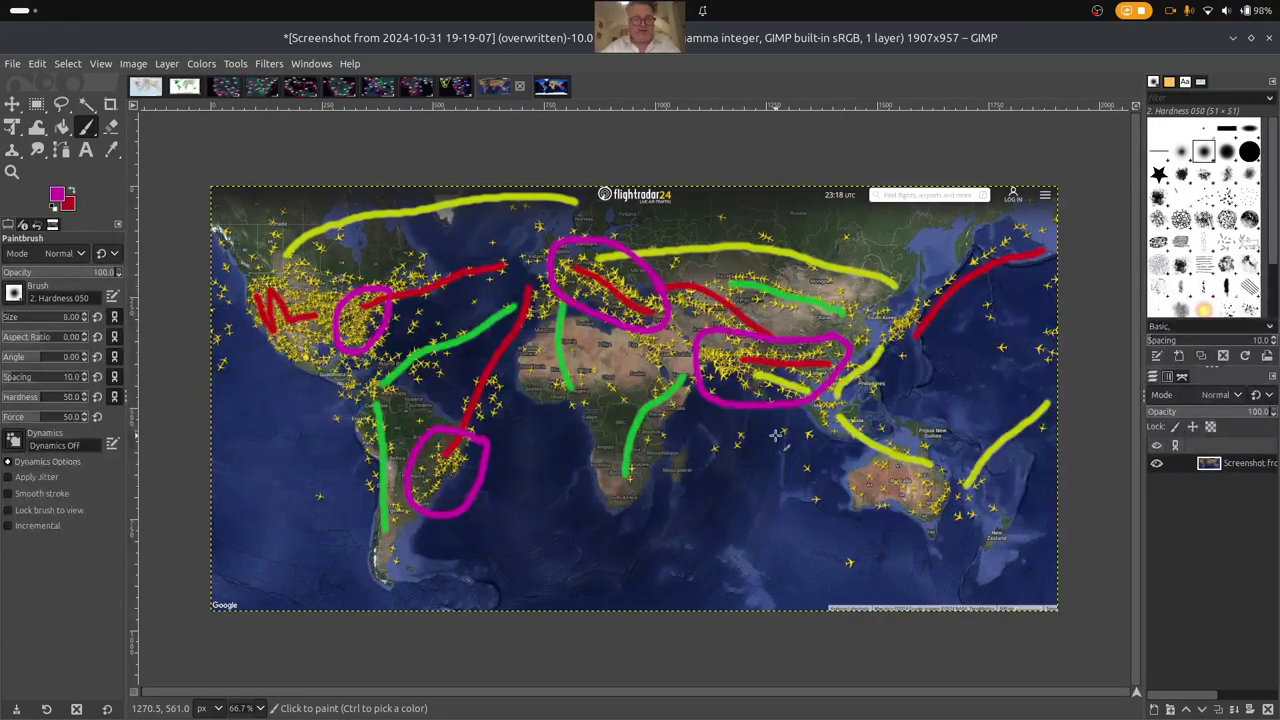
left_click(549, 87)
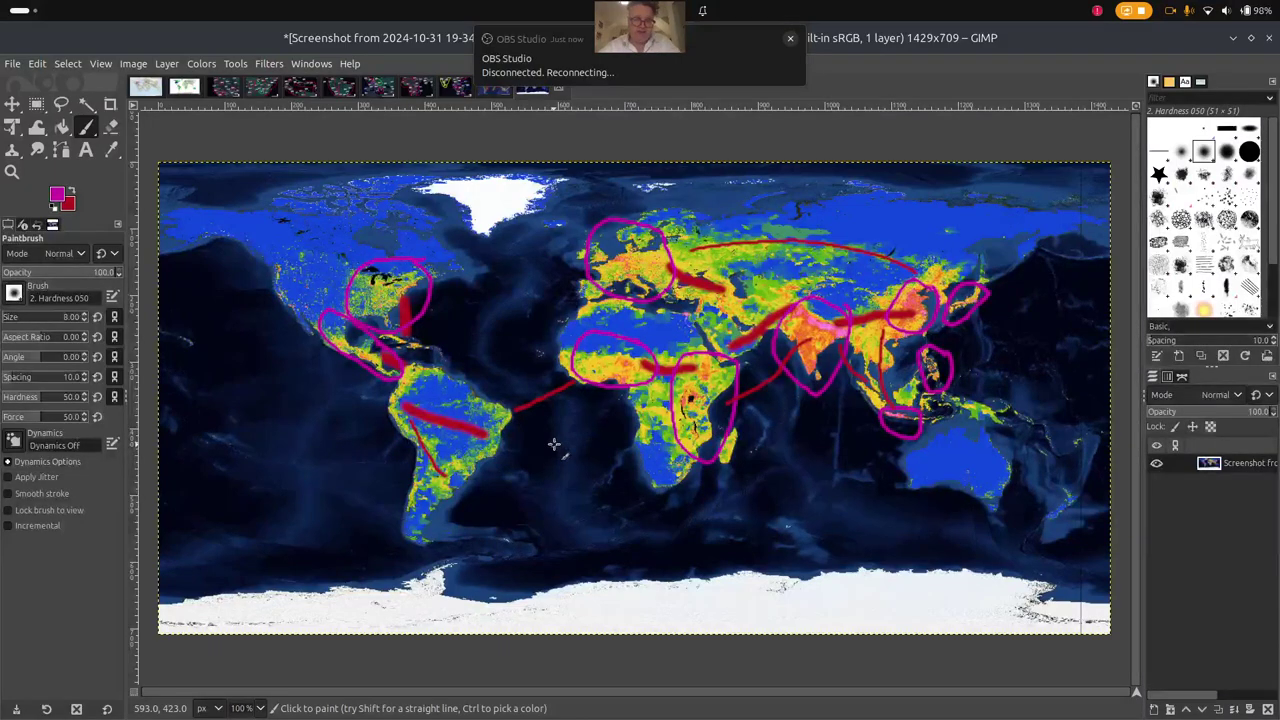
Compare the annotated flightradar24 traffic map with the blue-and-yellow world heat map, dismissing the OBS notifications.
left_click(790, 40)
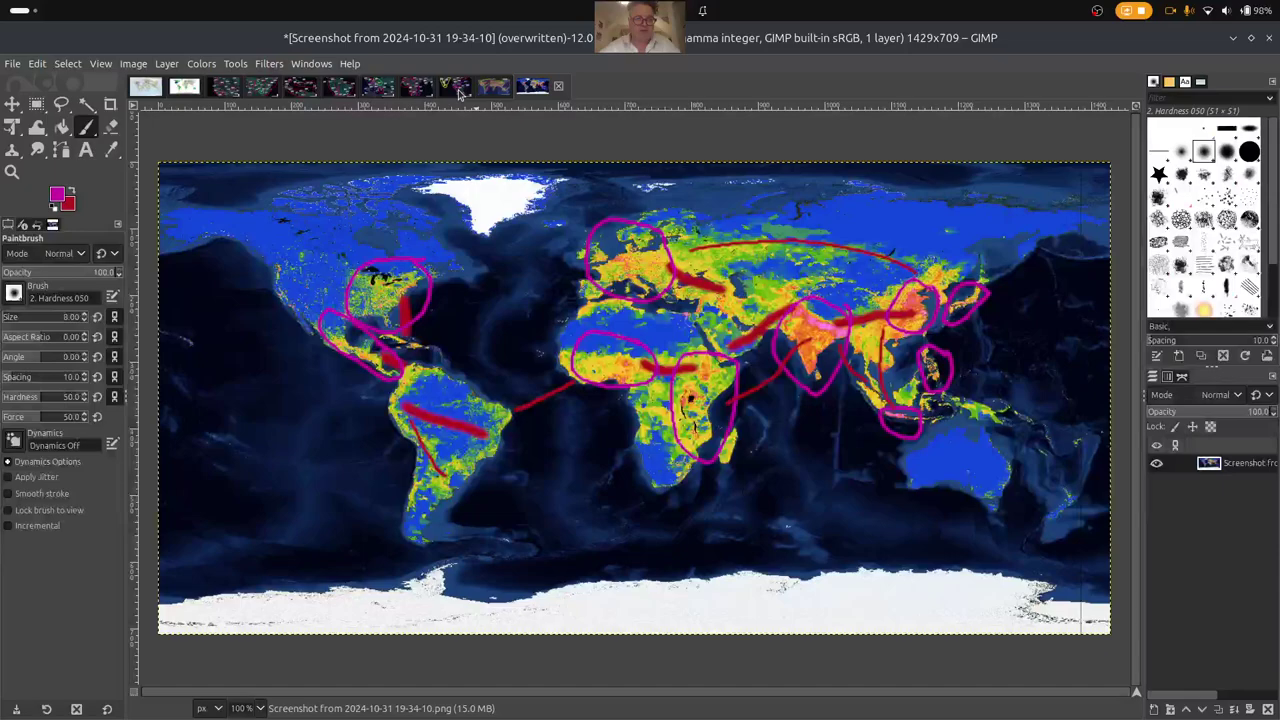
left_click(493, 88)
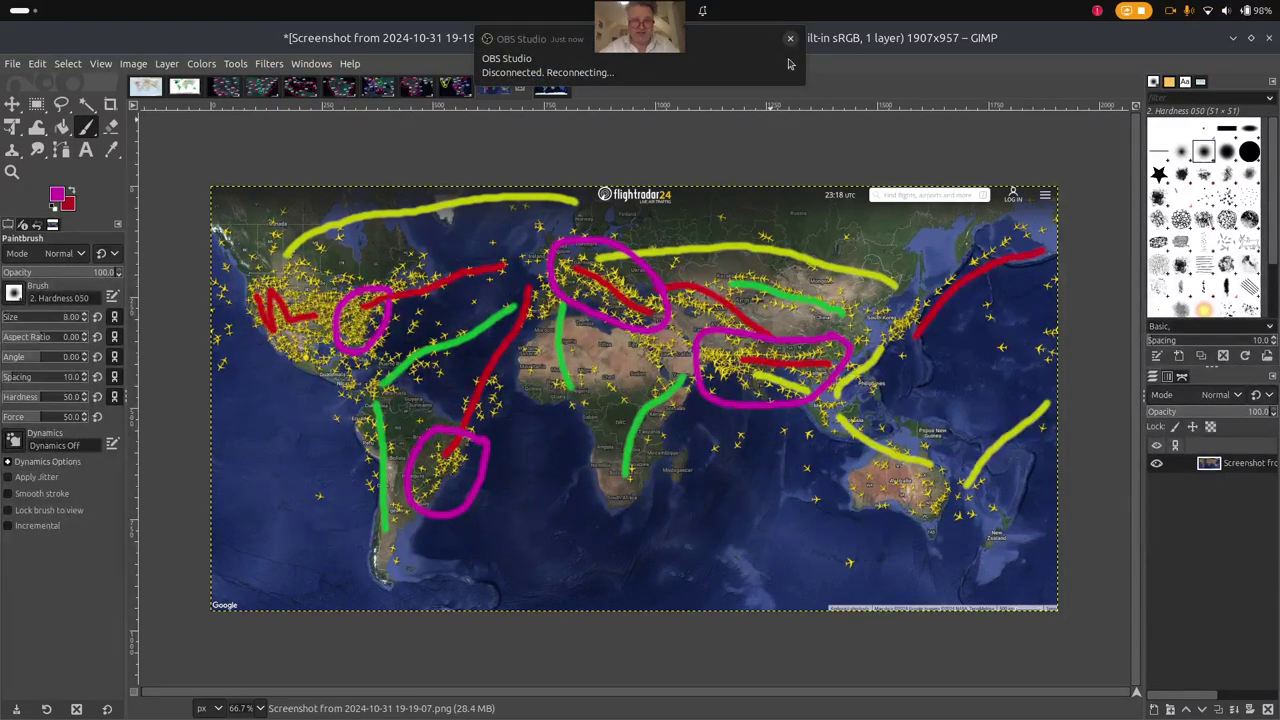
left_click(790, 40)
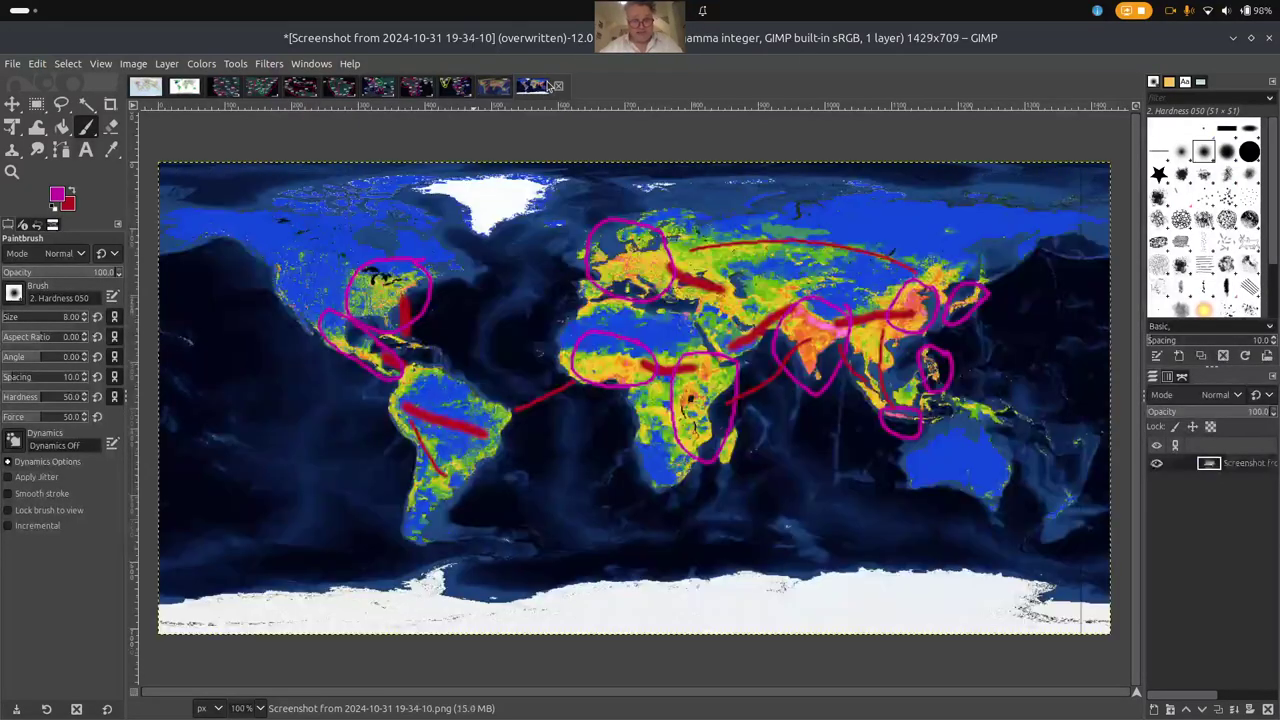
left_click(551, 86)
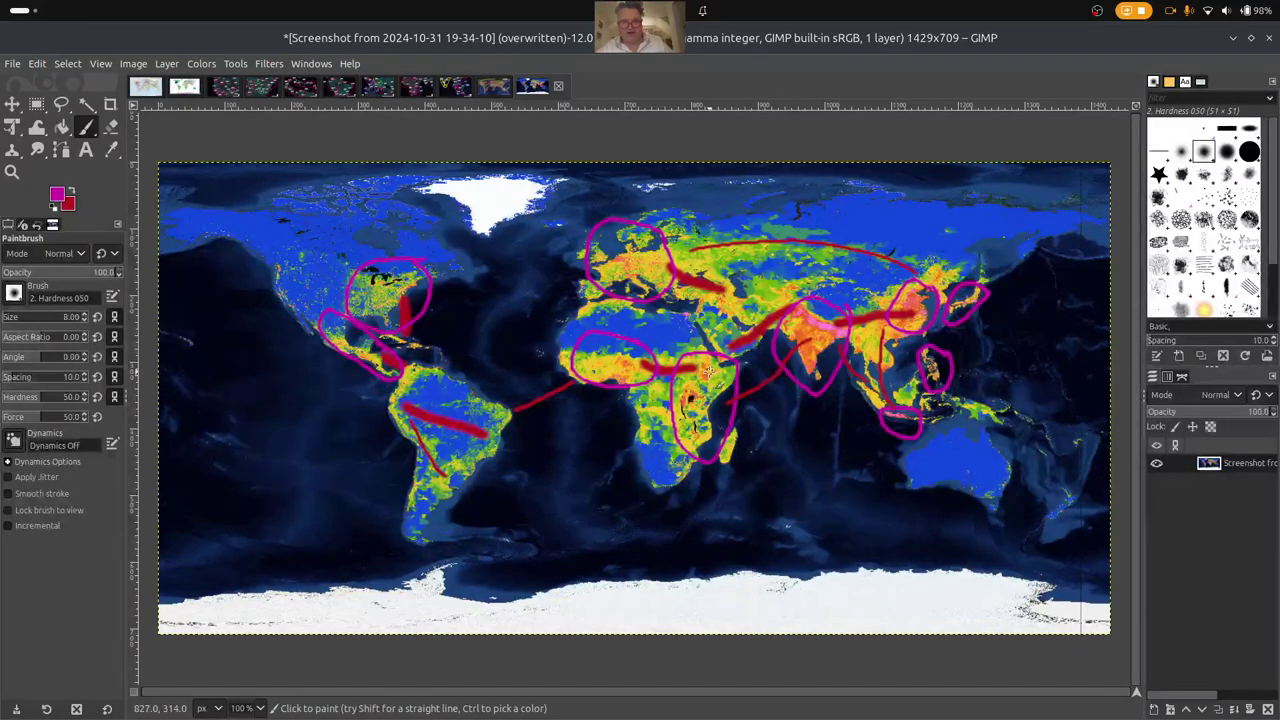
left_click(492, 86)
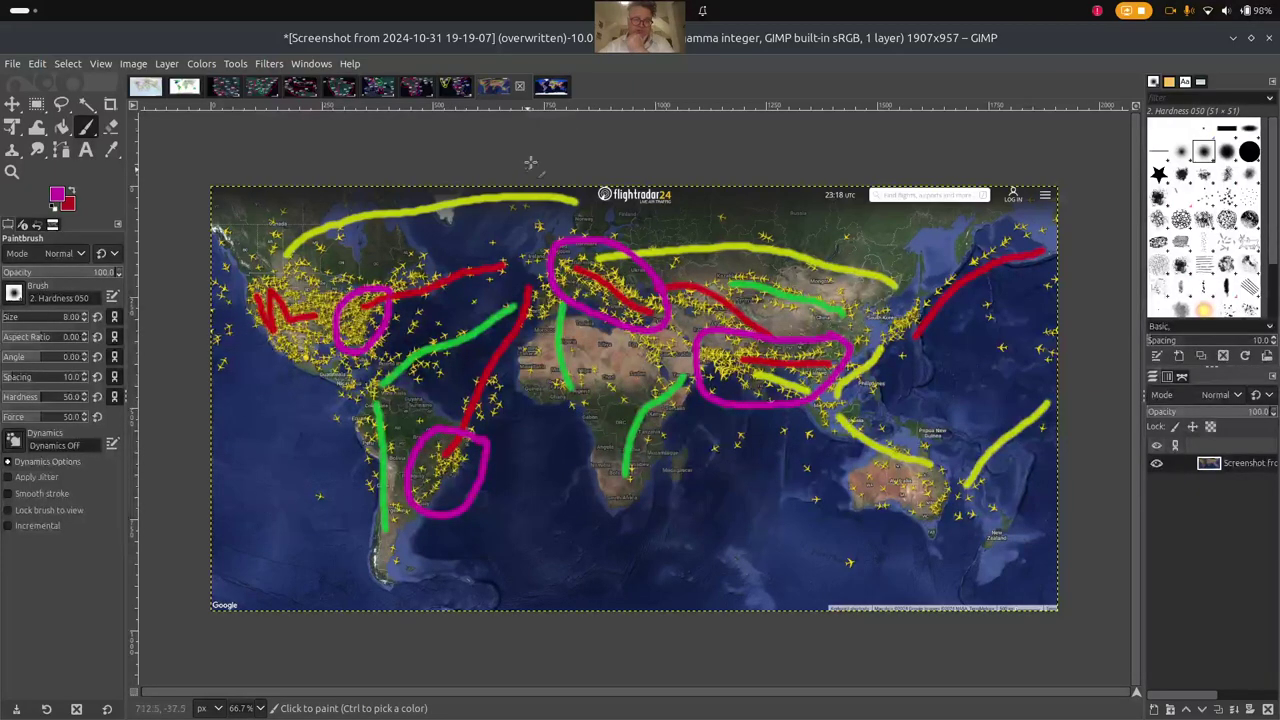
left_click(555, 90)
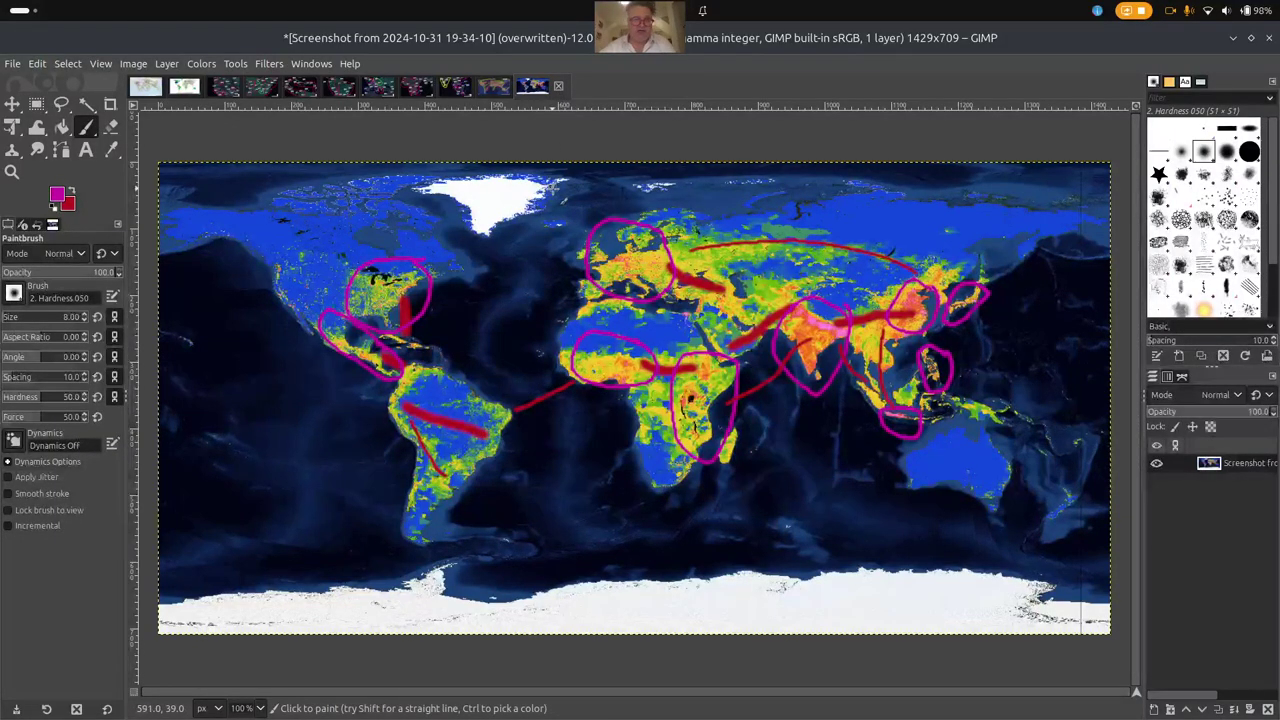
left_click(494, 88)
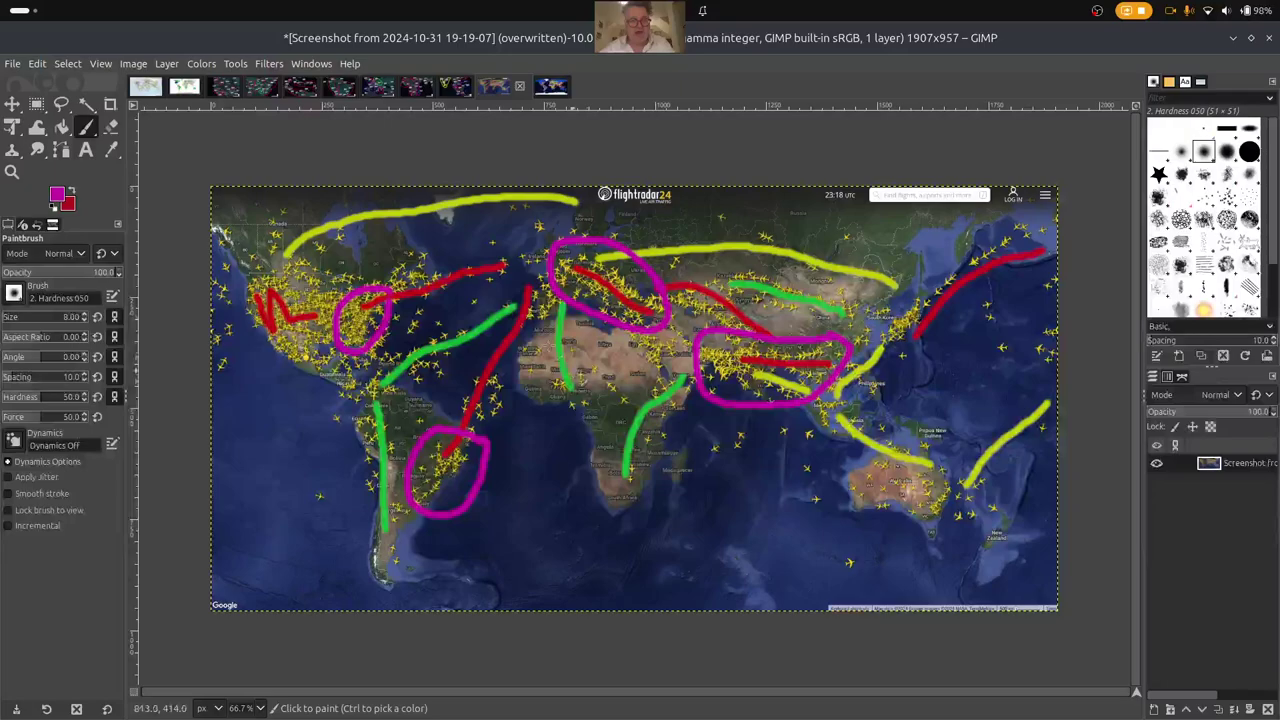
Examine the red-dot world map, the US visa requirements map and the fare maps of the United States, Caribbean and South America.
left_click(146, 88)
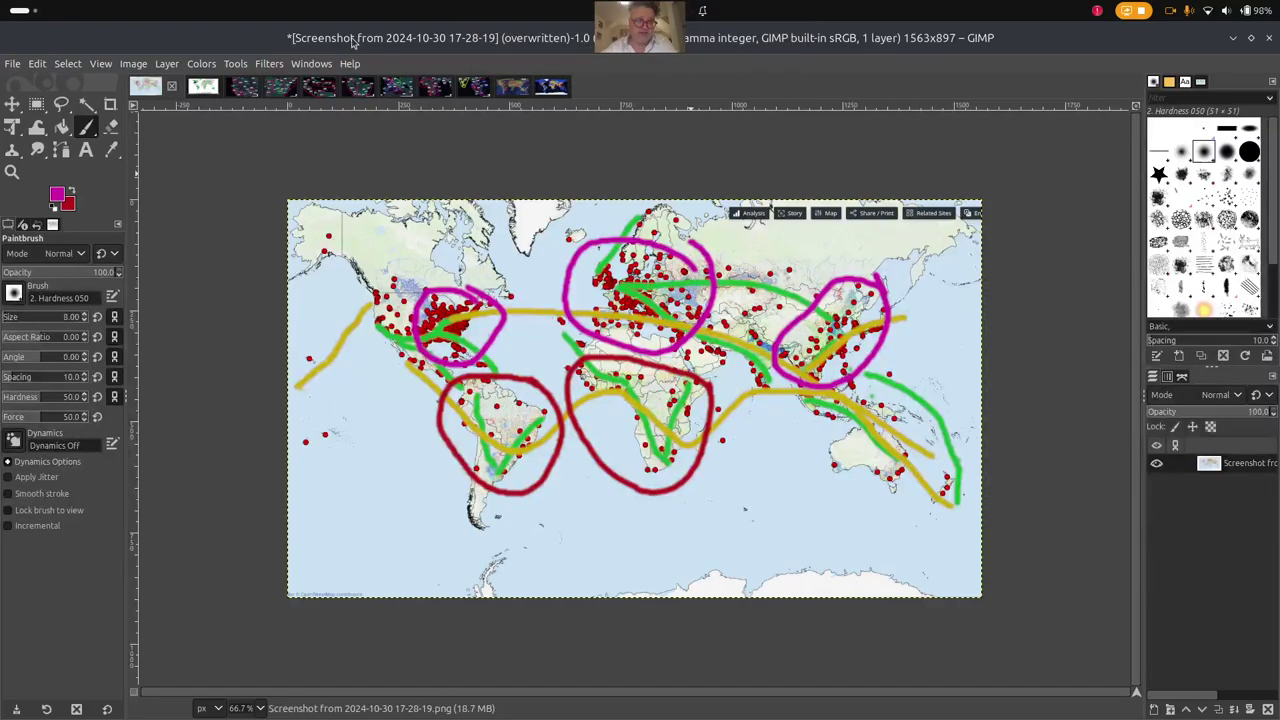
left_click(203, 88)
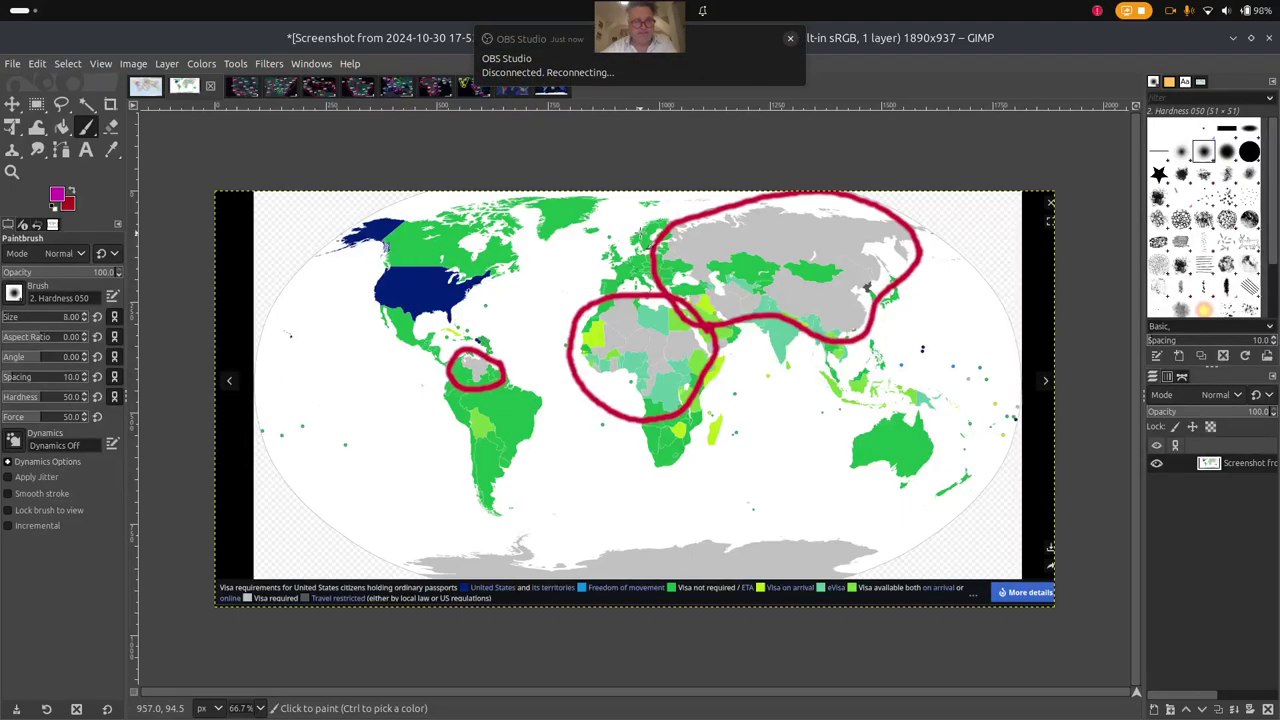
left_click(247, 88)
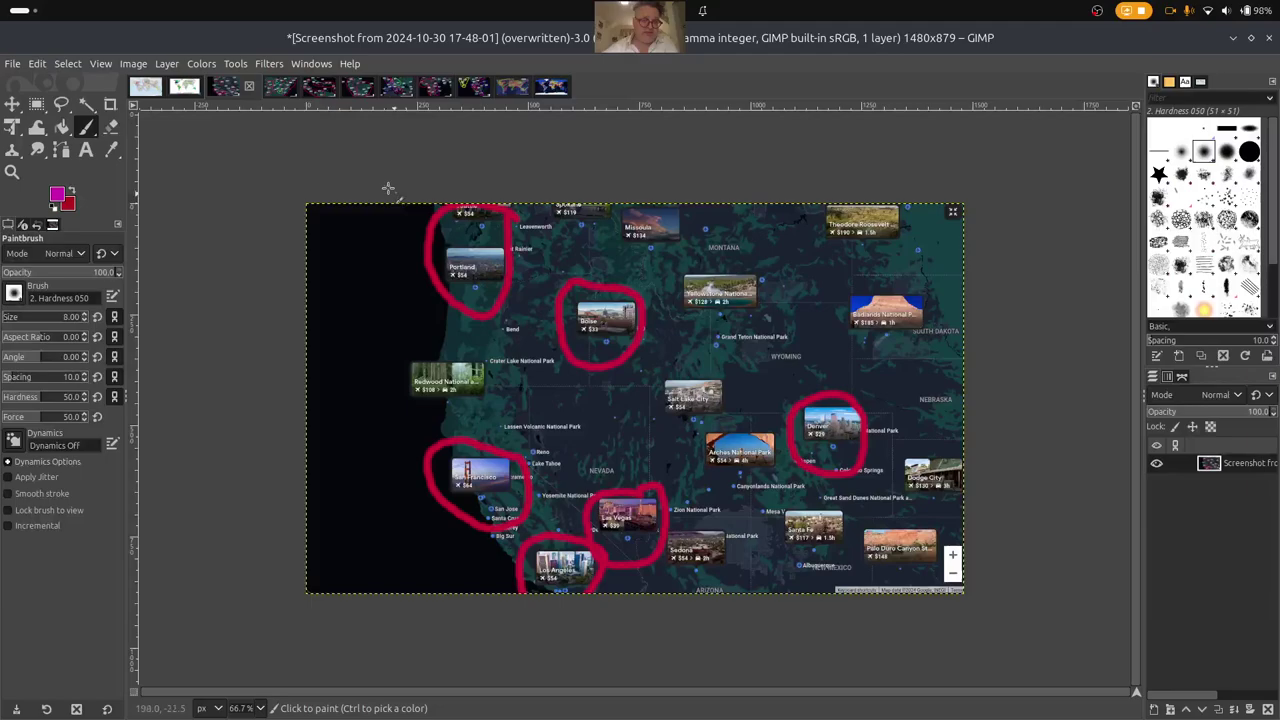
left_click(277, 90)
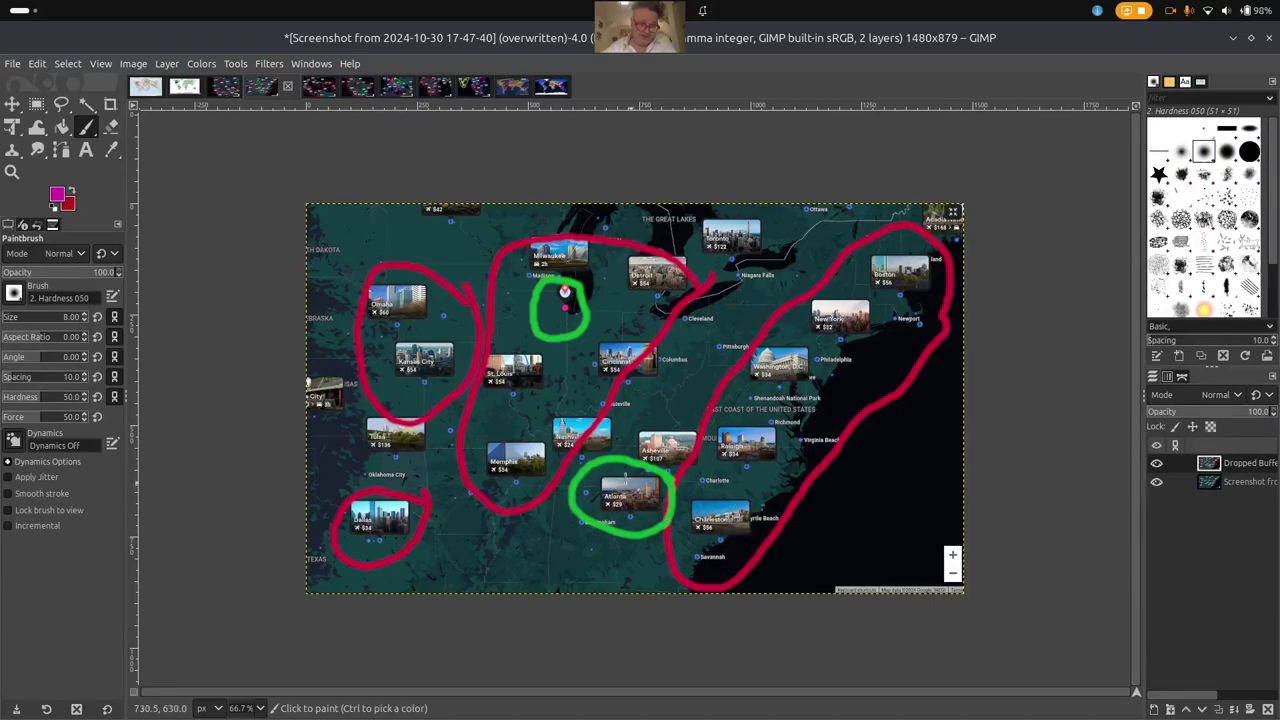
left_click(313, 87)
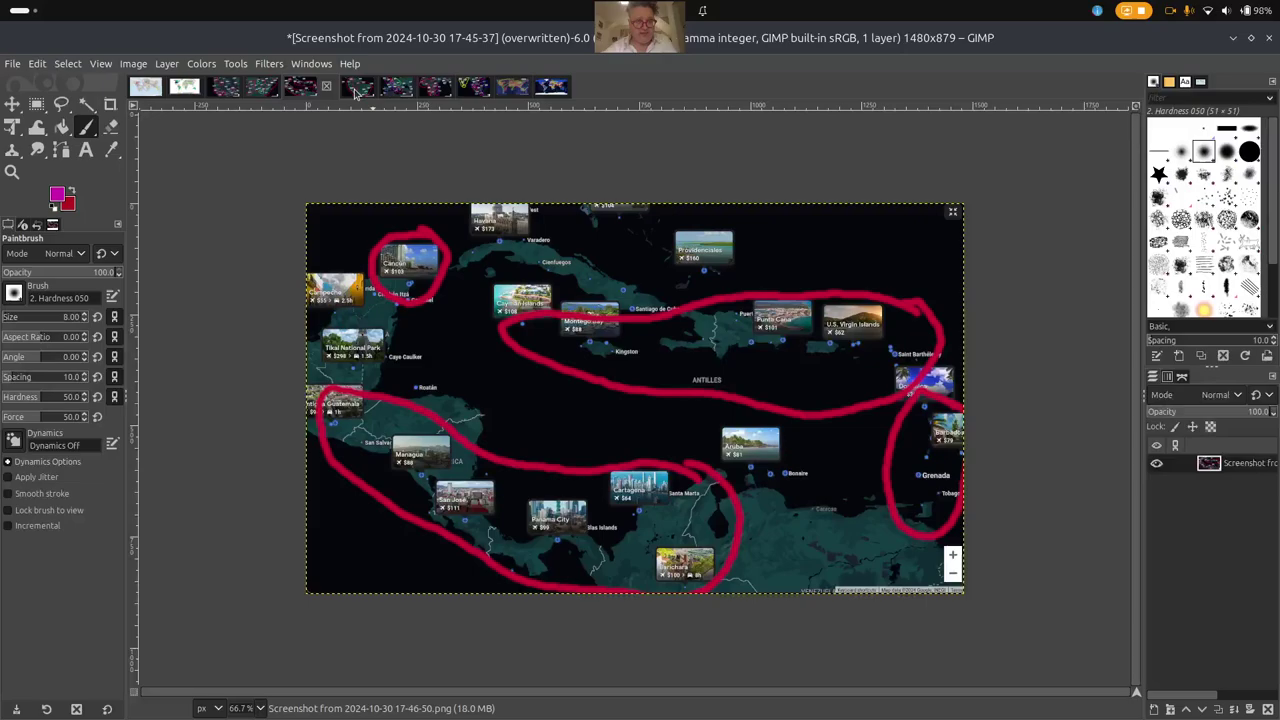
left_click(356, 88)
left_click(304, 88)
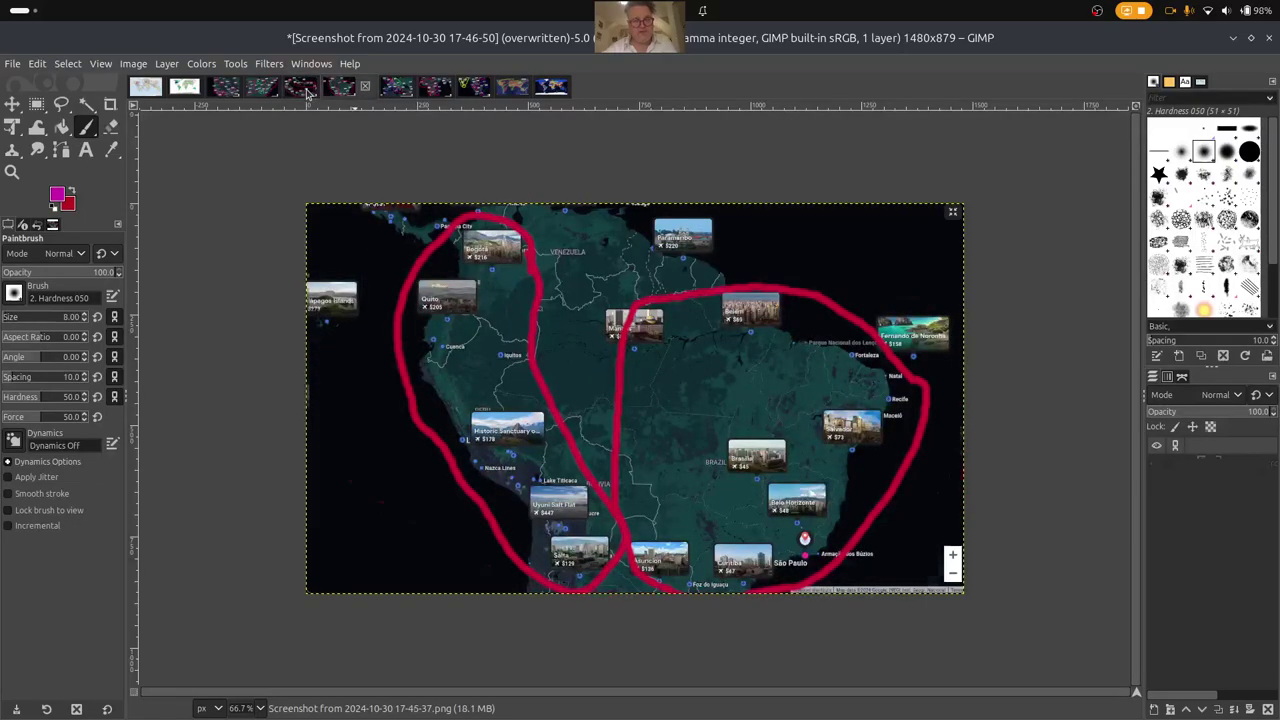
Compare the Caribbean and Central America fare map with the flightradar24 traffic map and the world heat map.
left_click(510, 88)
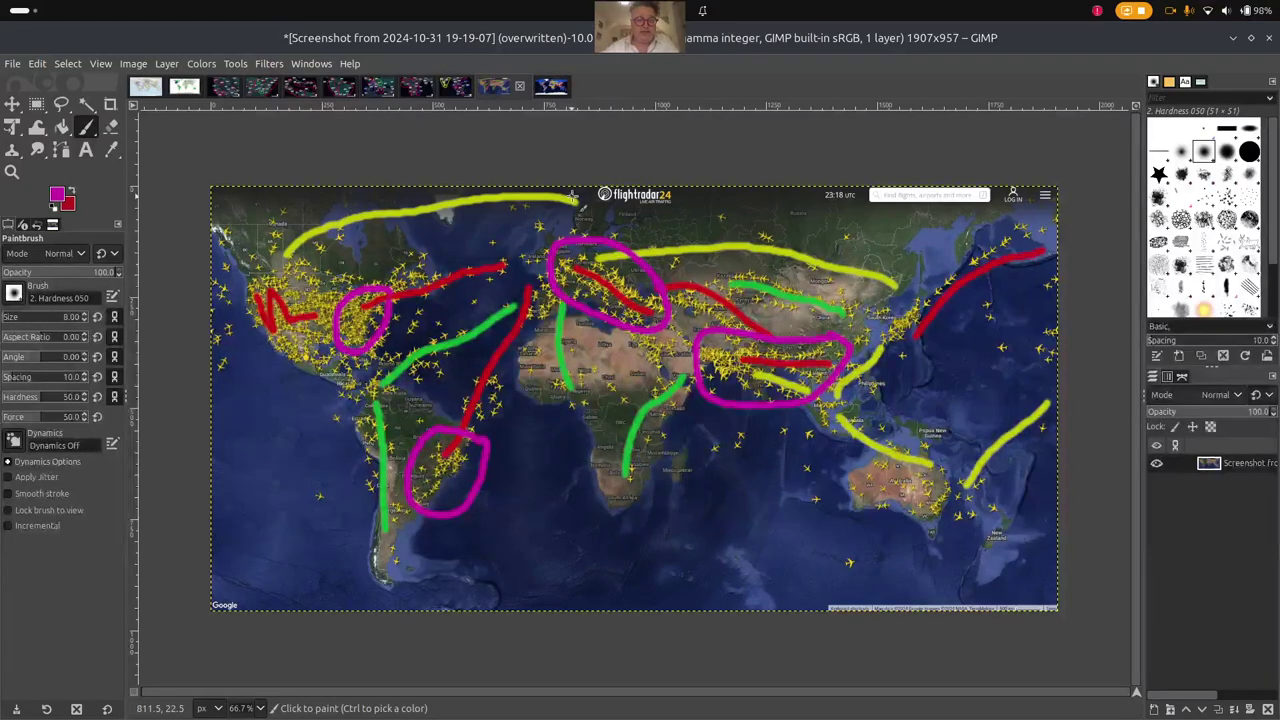
left_click(308, 88)
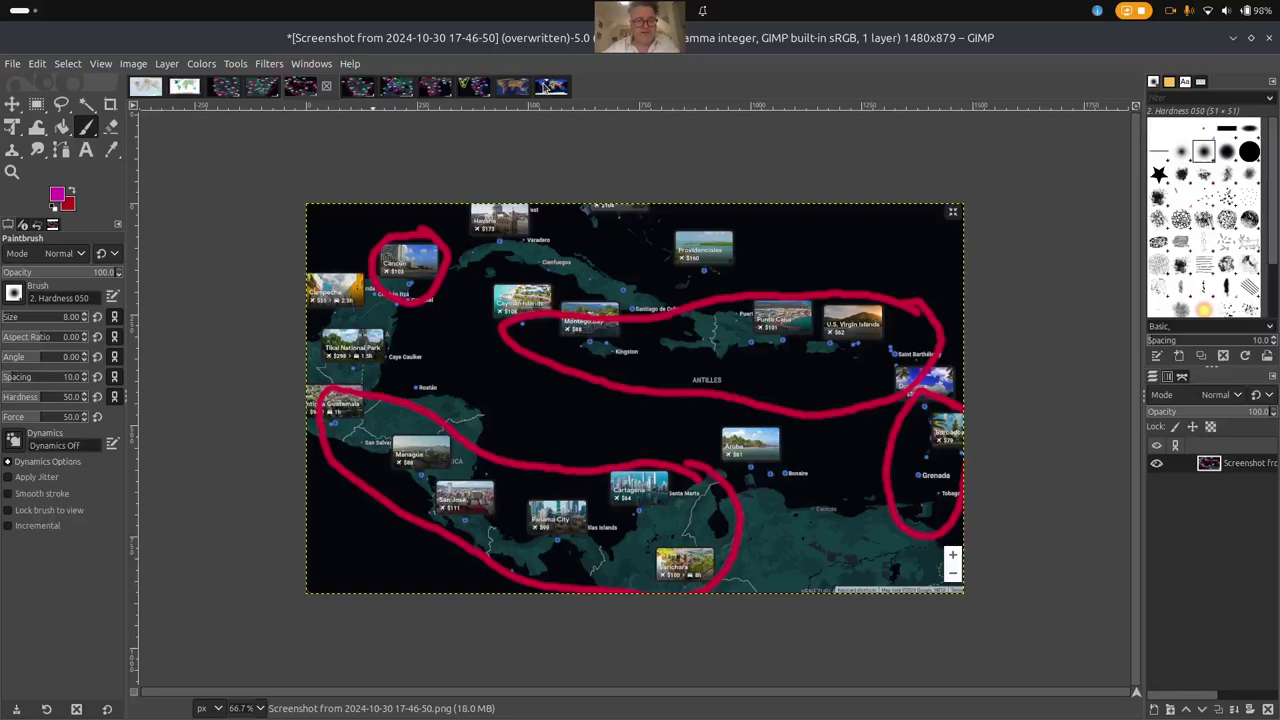
left_click(548, 87)
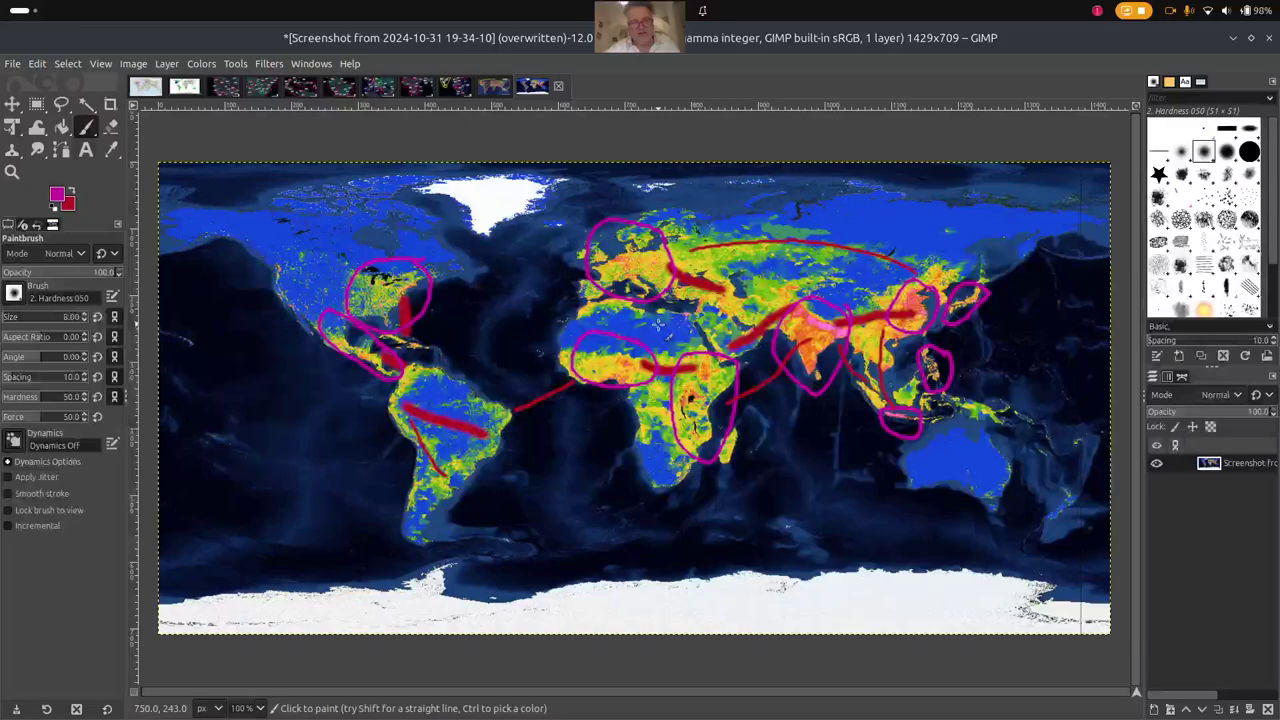
left_click(299, 88)
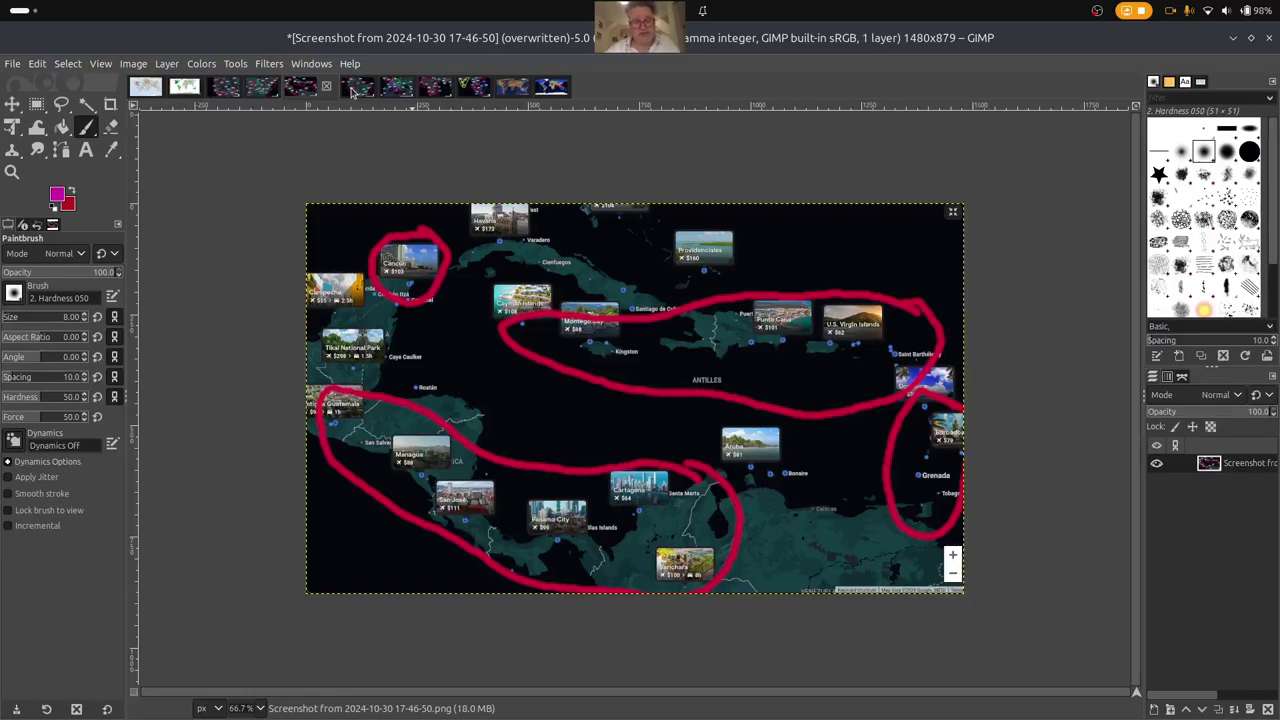
Examine the fare maps of South America, Europe, Africa and Southeast Asia, and return to the flightradar24 traffic map.
left_click(352, 90)
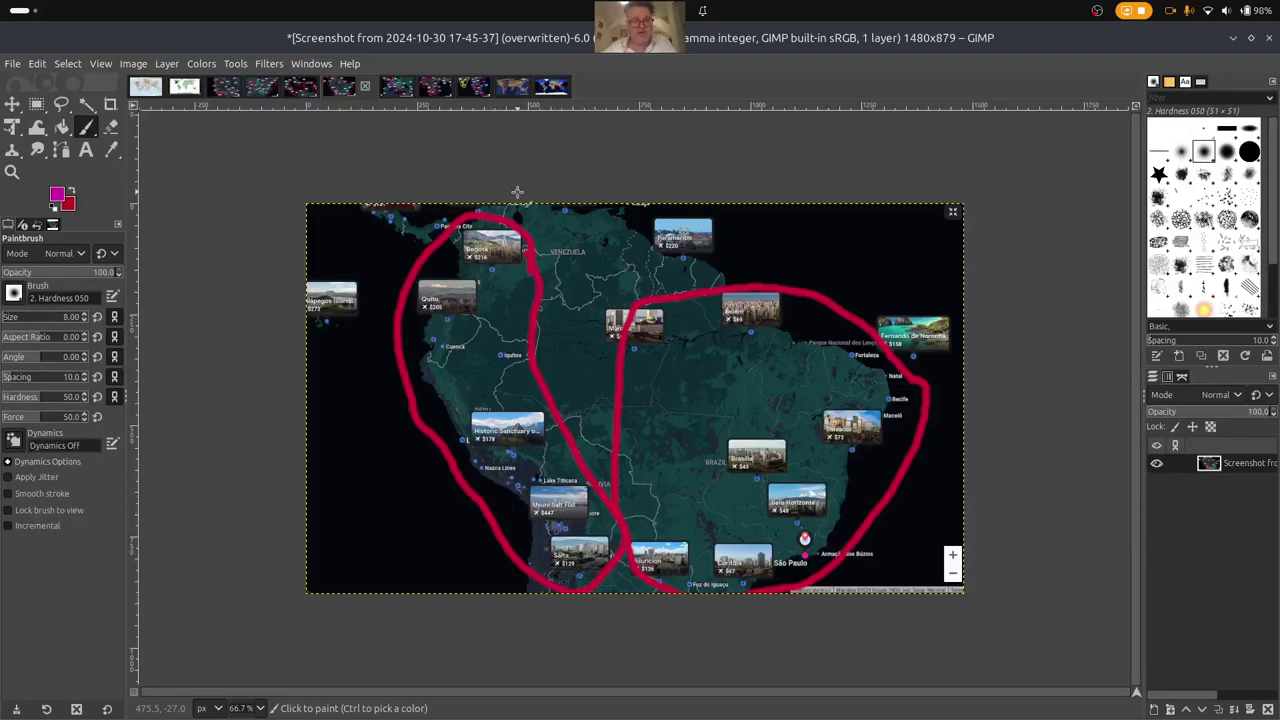
left_click(405, 90)
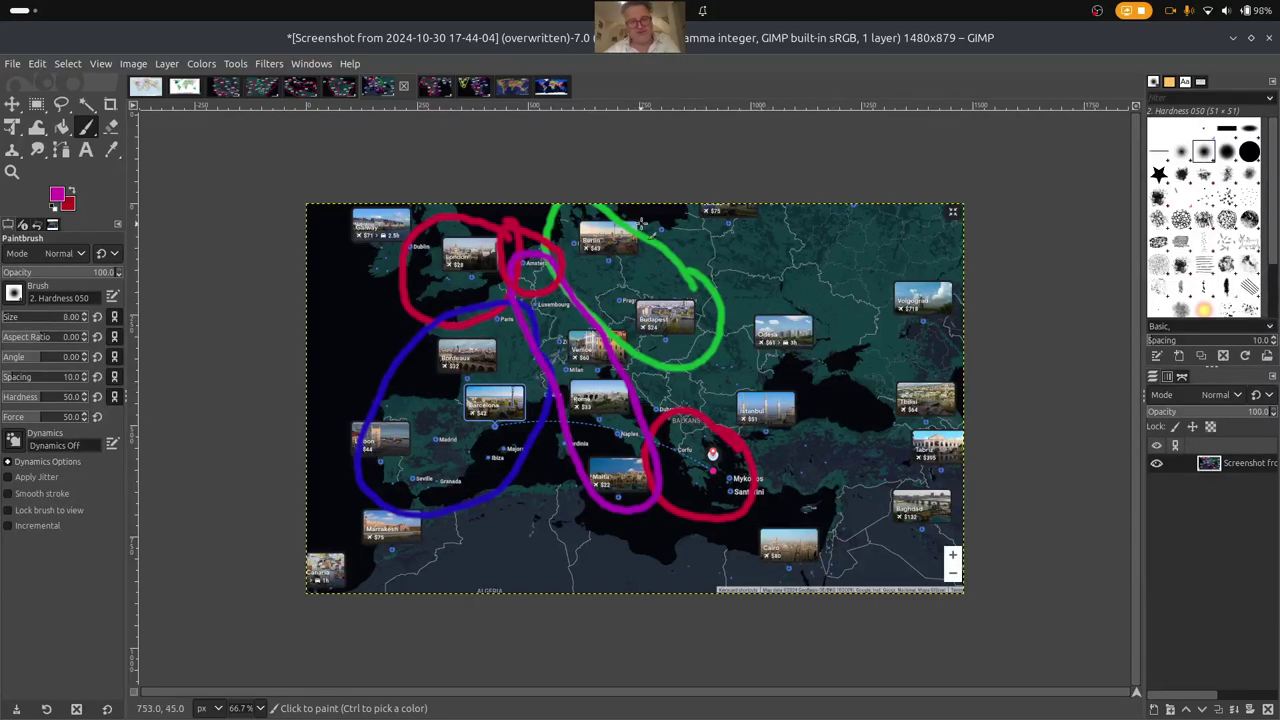
left_click(438, 92)
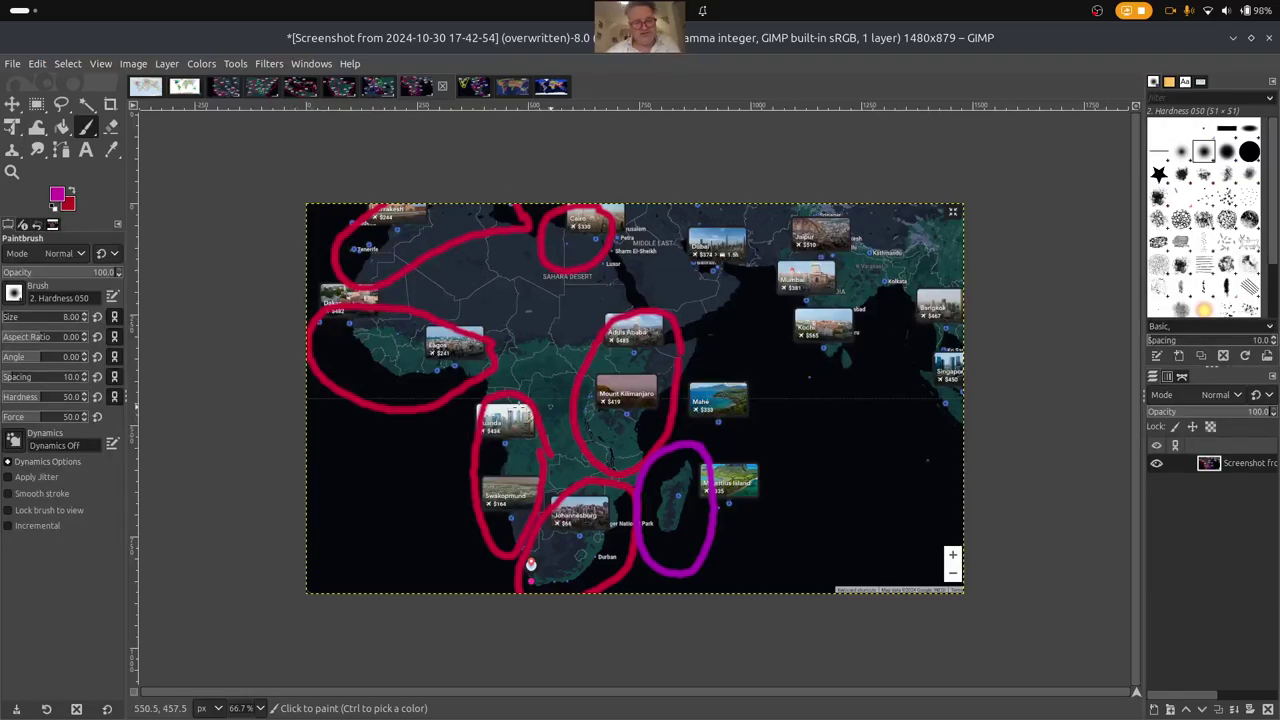
left_click(475, 88)
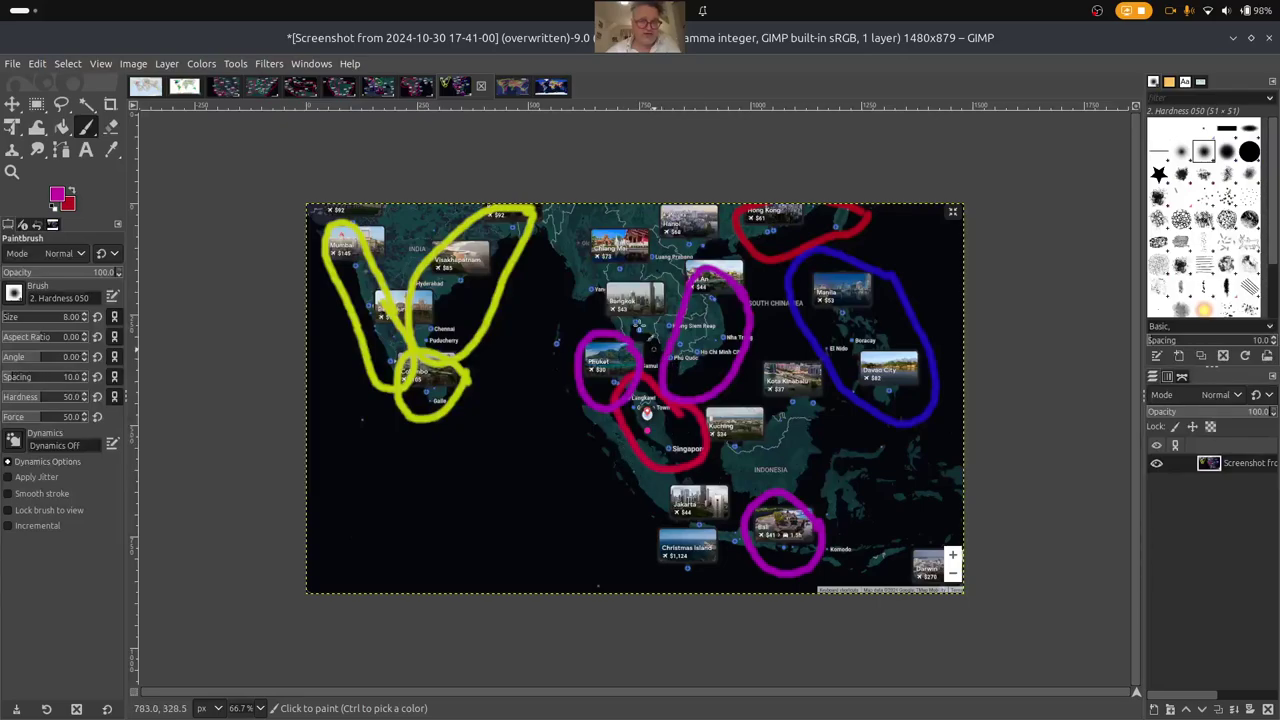
left_click(512, 86)
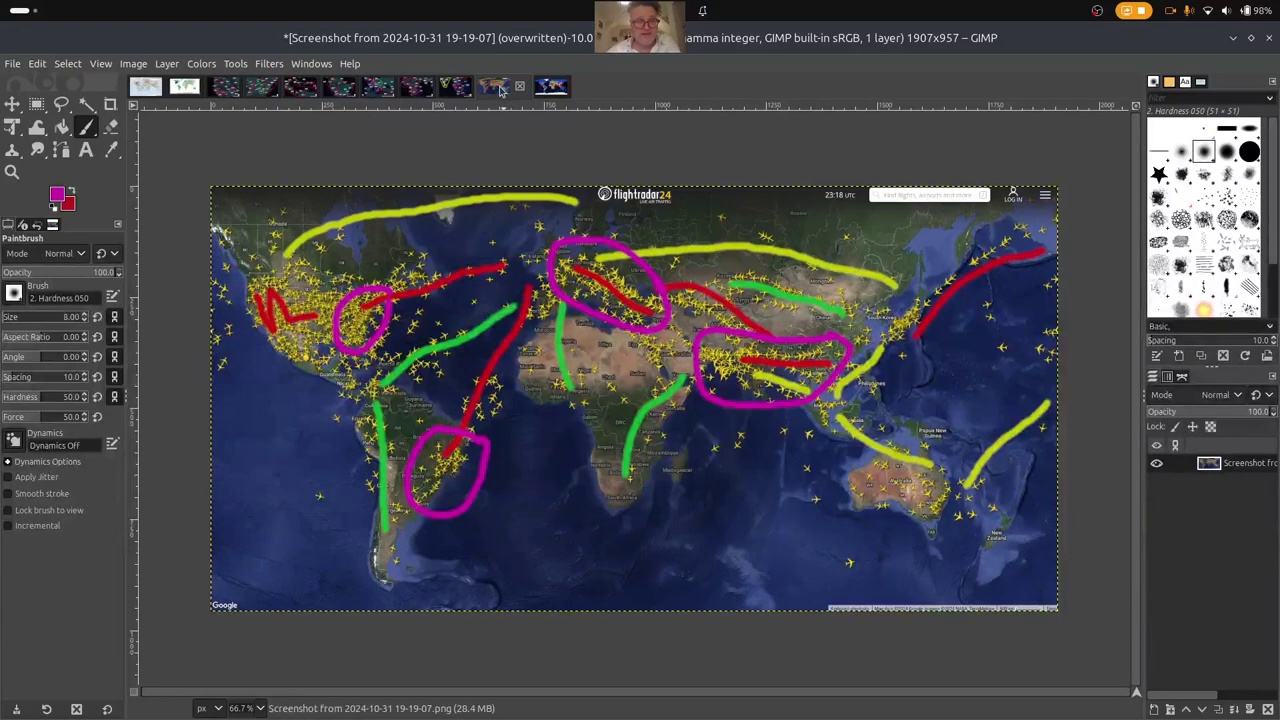
Compare the annotated Southeast Asia fare map with the flightradar24 traffic map and the blue-and-yellow world heat map.
left_click(452, 88)
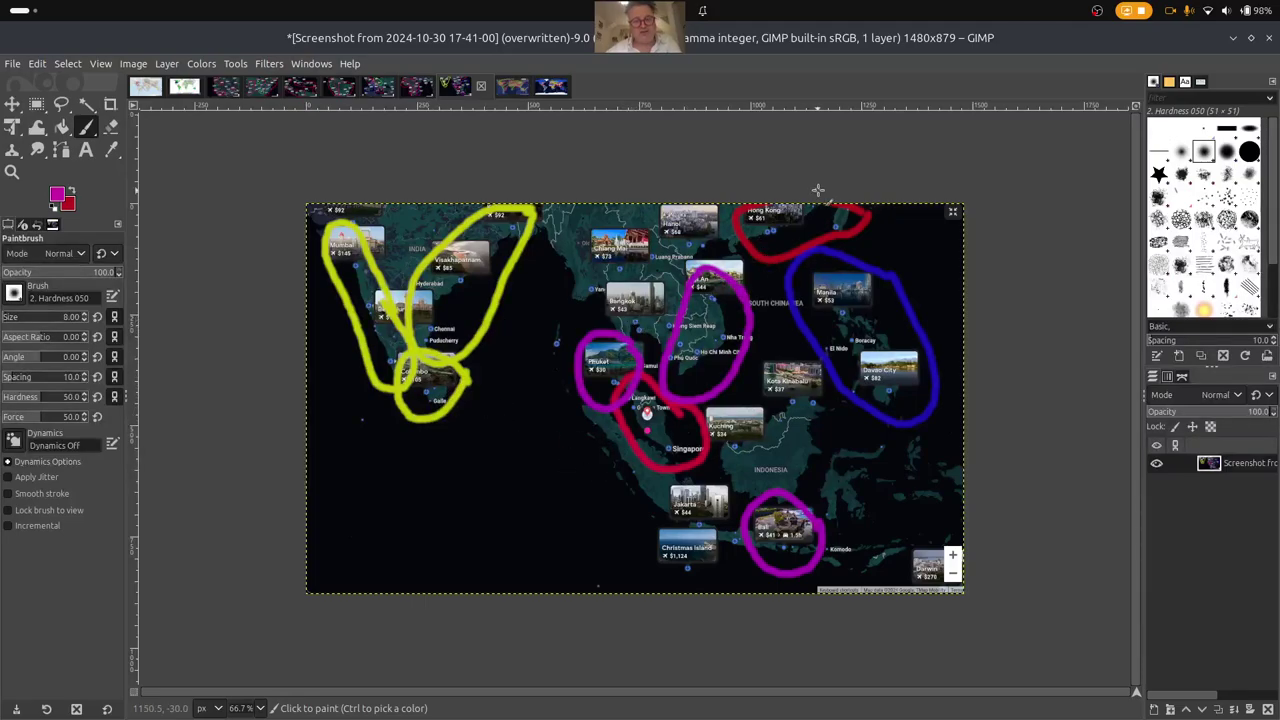
left_click(522, 91)
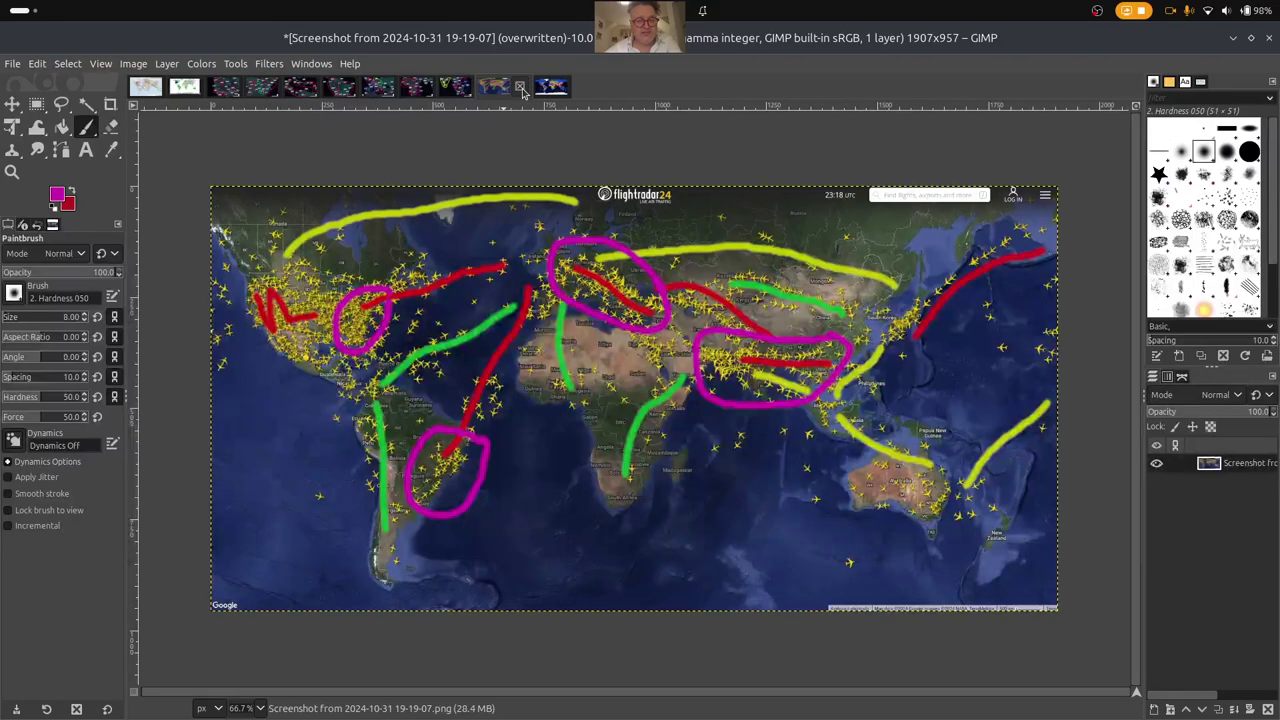
left_click(553, 87)
Switch to the Restream dashboard in Firefox and check the live stream's chat messages.
mouse_move(627, 716)
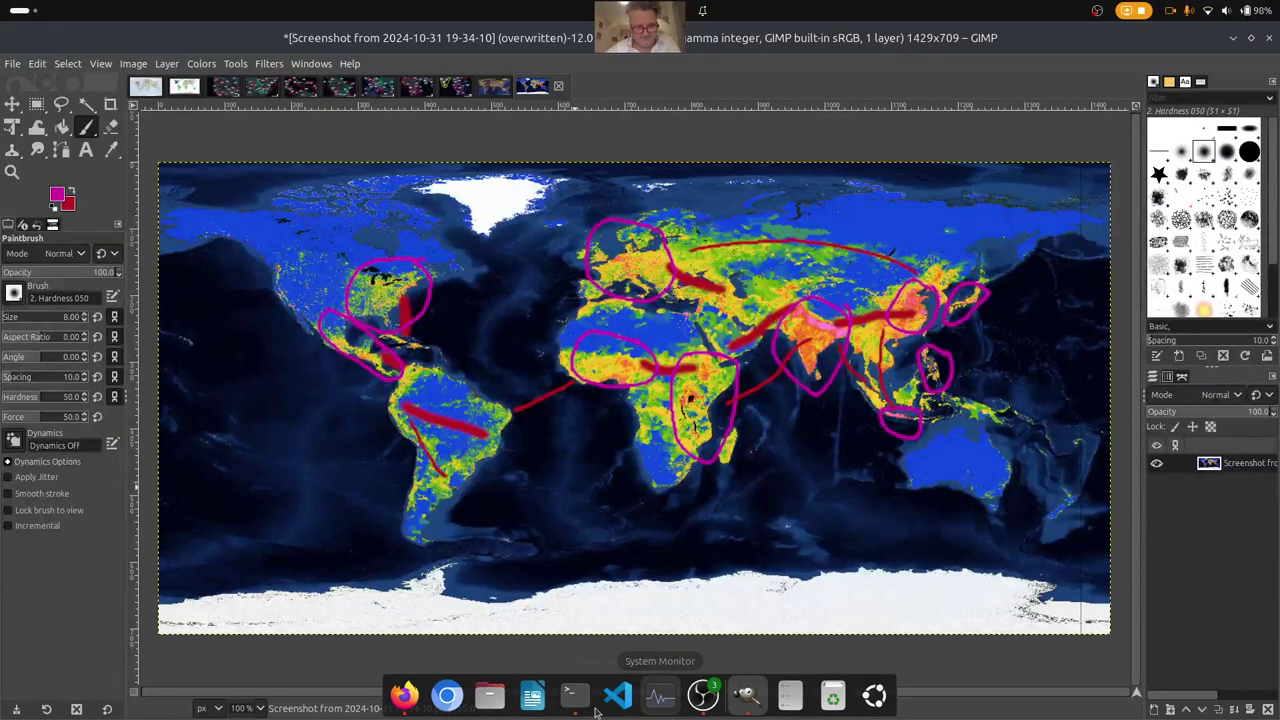
left_click(404, 697)
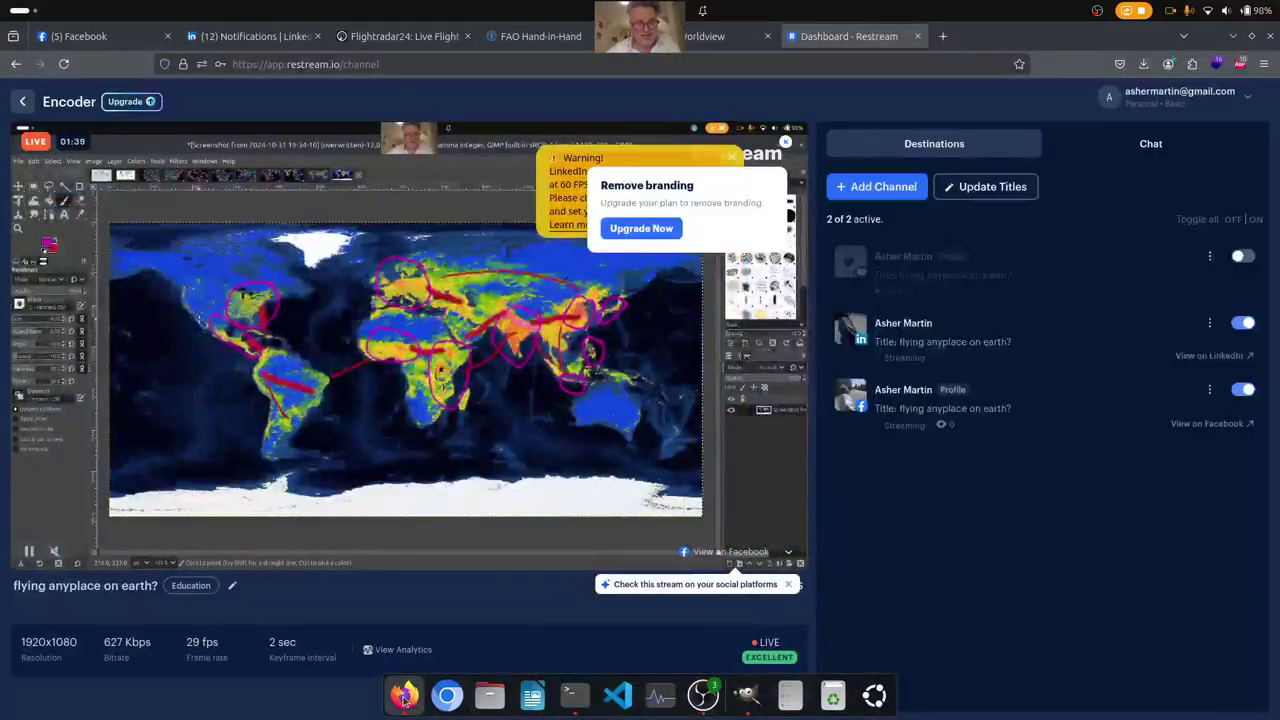
left_click(1150, 150)
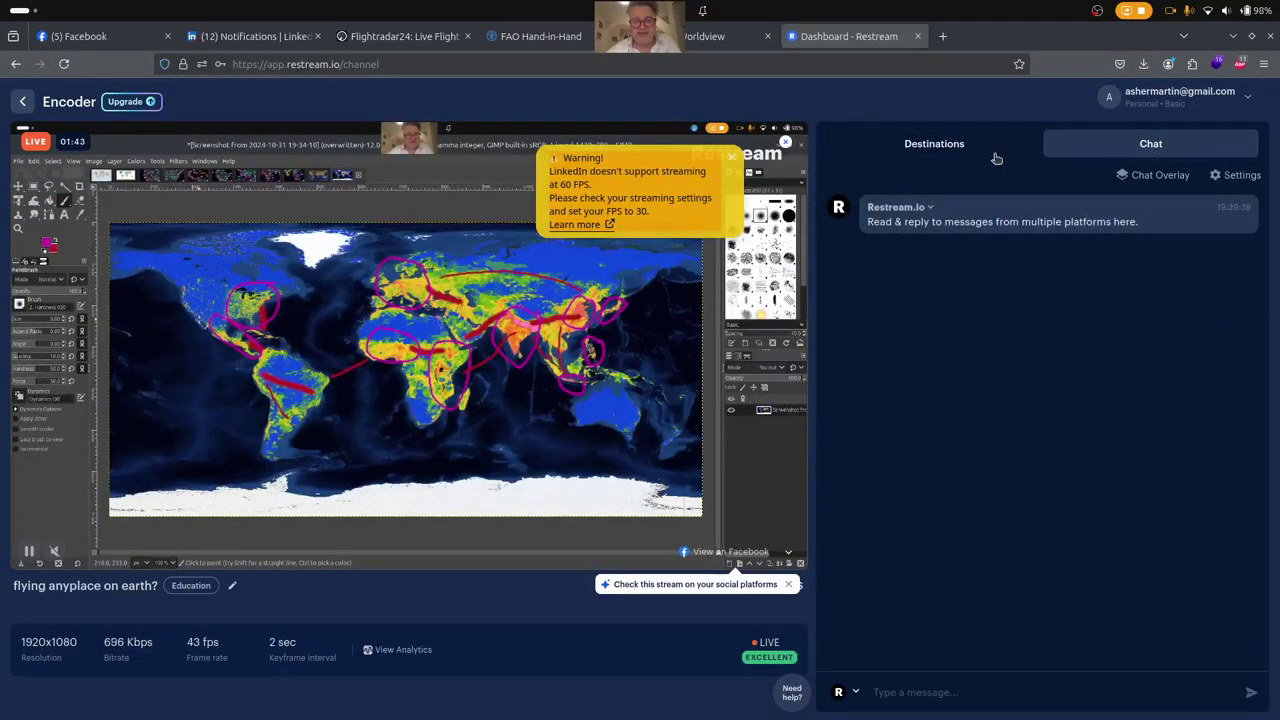
View the NASA Worldview world map and the FAO Hand-in-Hand airport map, shifting the FAO map slightly east.
left_click(715, 37)
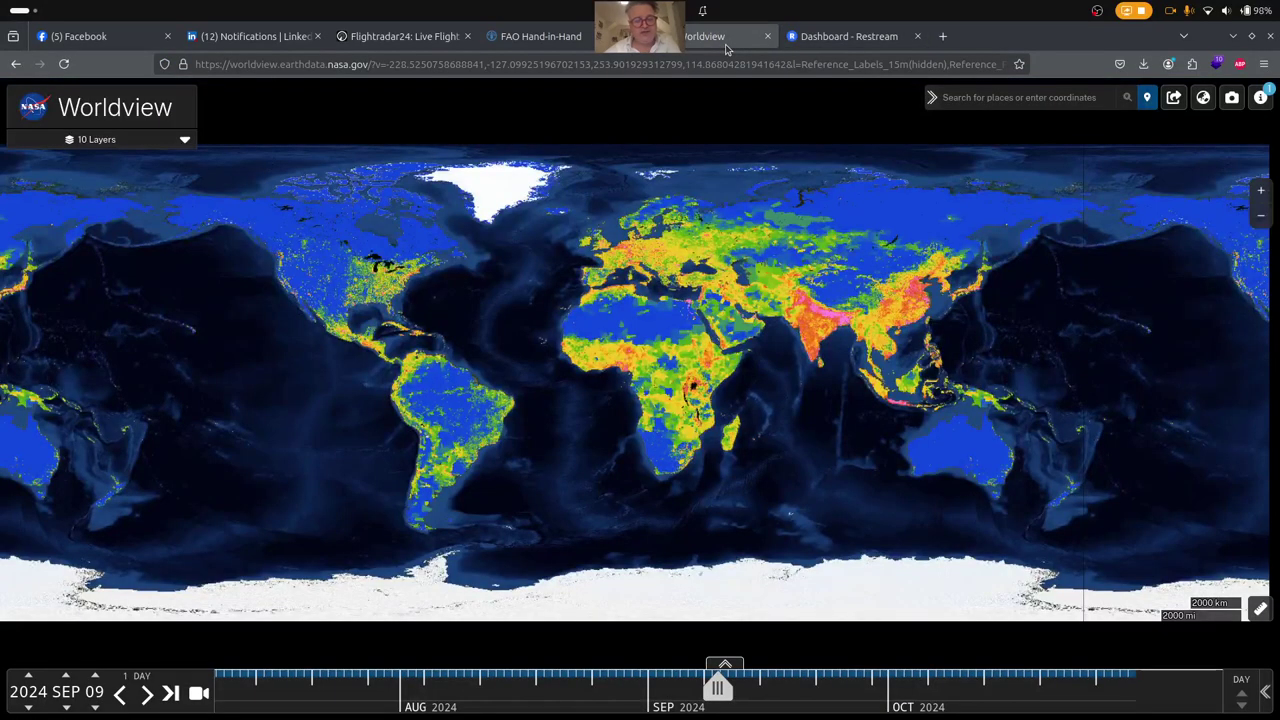
left_click(576, 40)
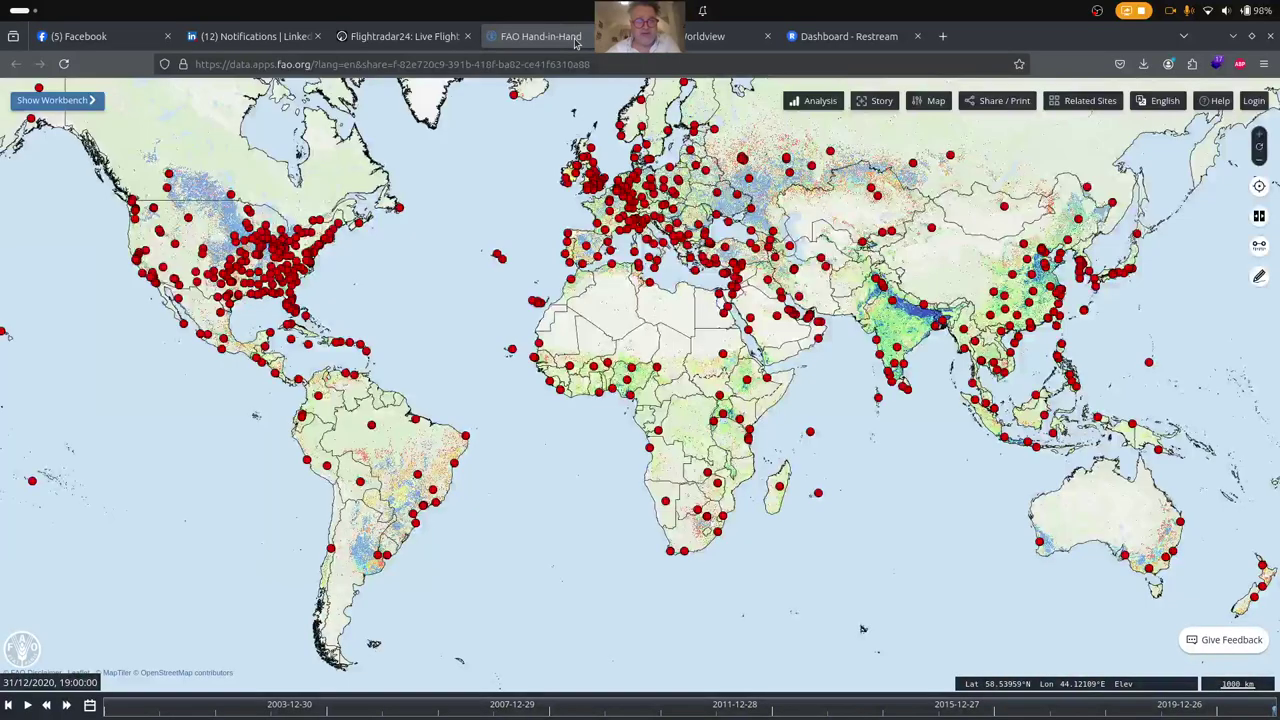
left_click_drag(683, 345, 717, 342)
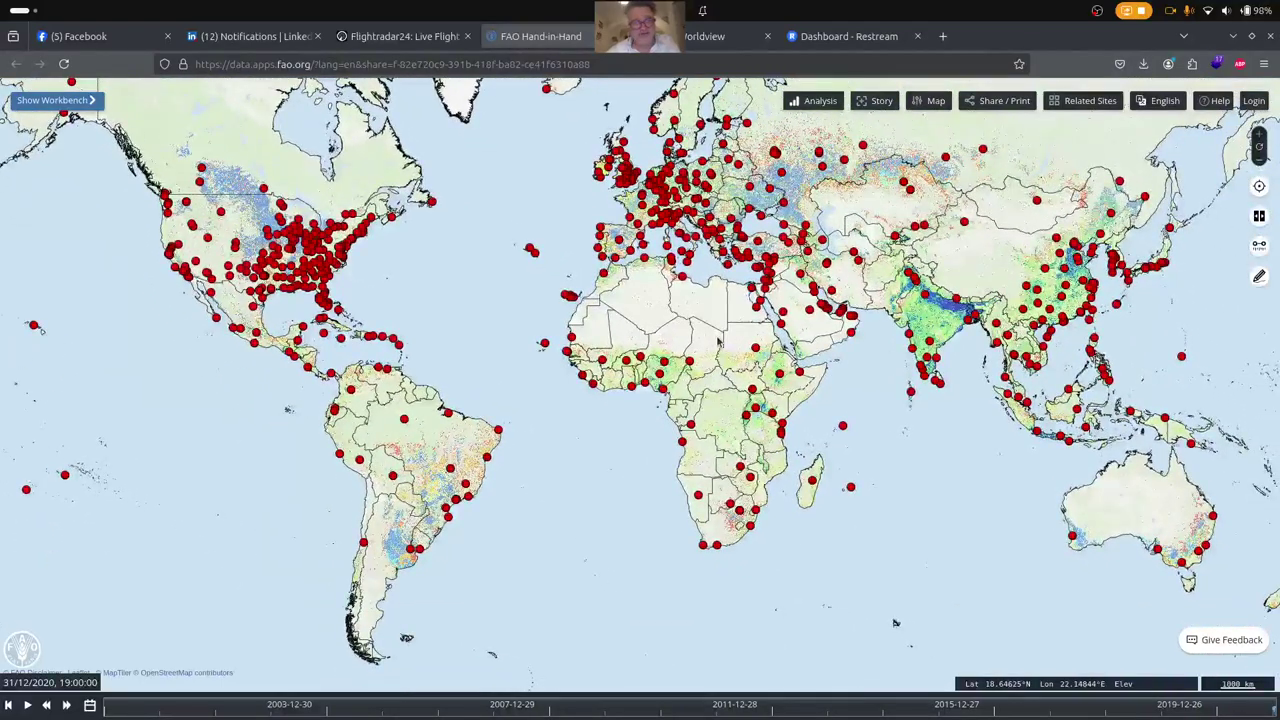
Show the Medium Airports layer on the FAO map and hide the workbench.
left_click(60, 103)
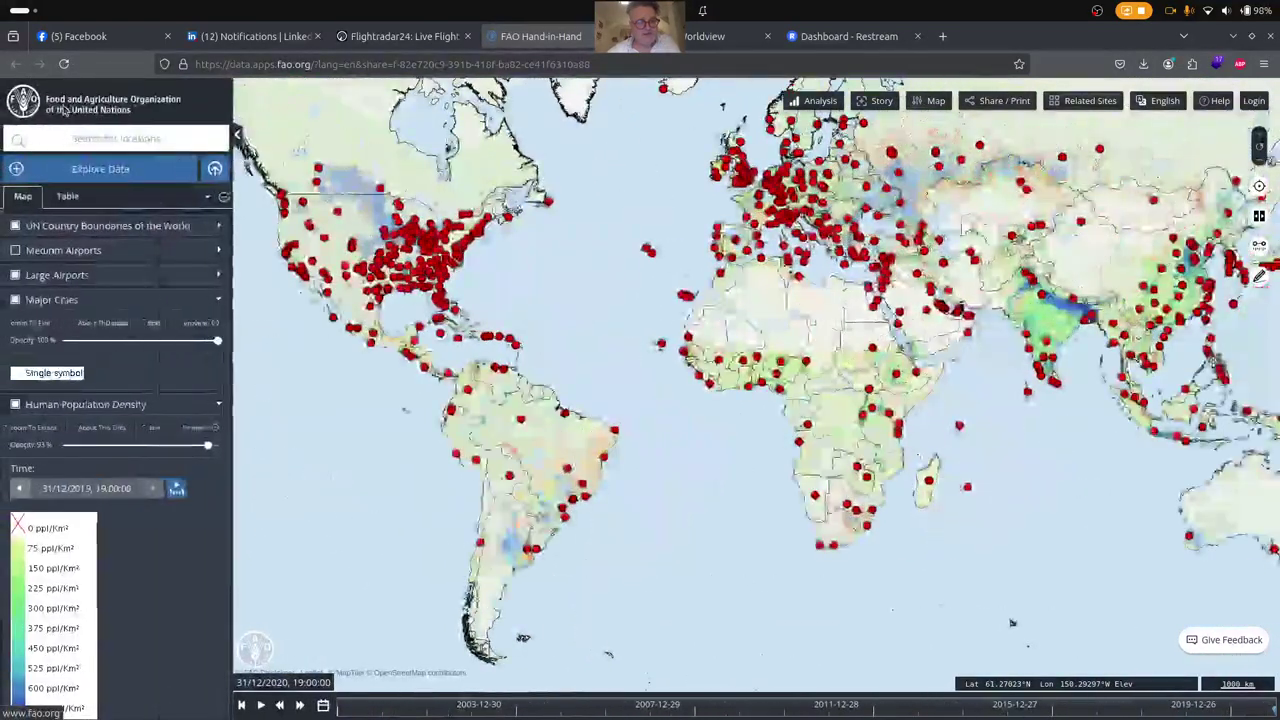
left_click(15, 250)
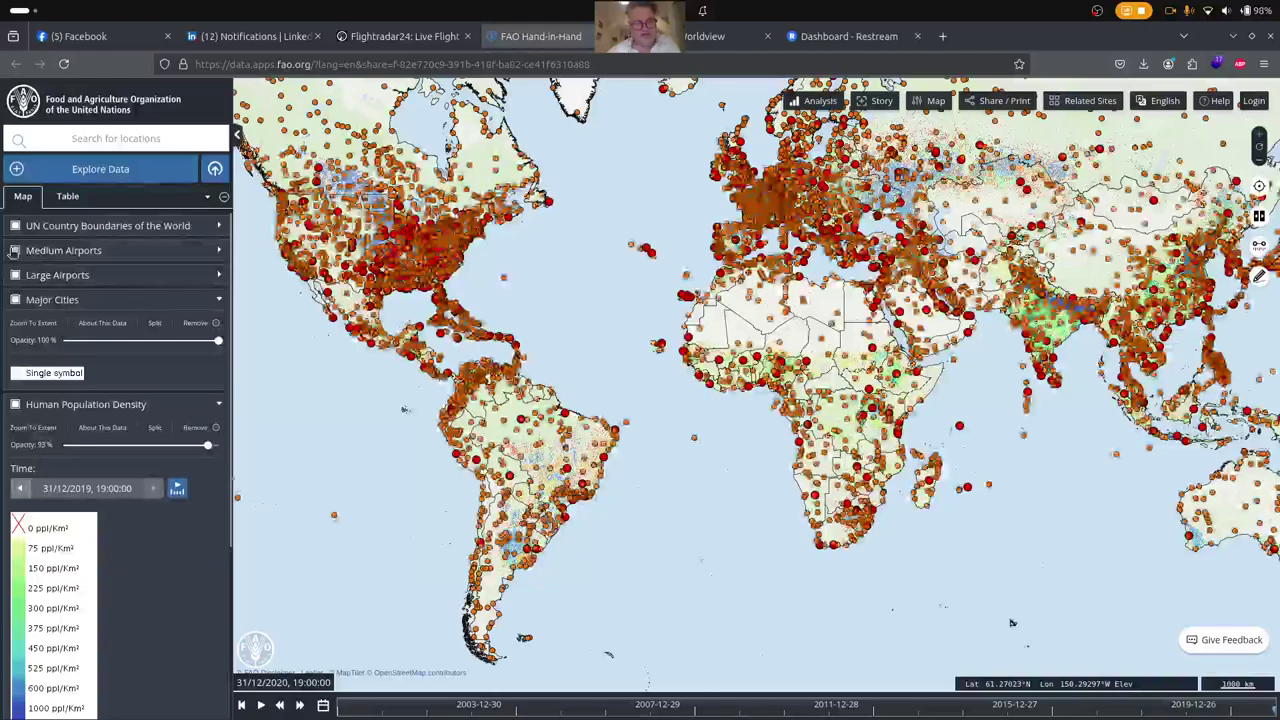
left_click(238, 138)
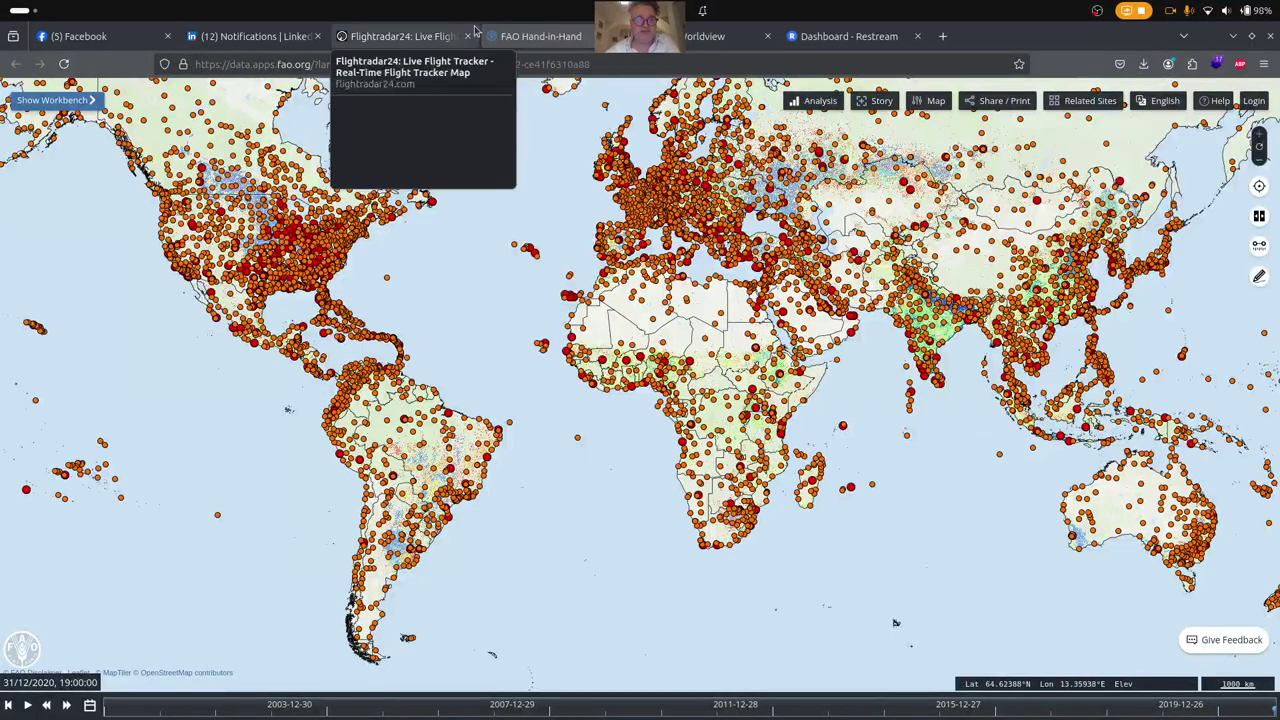
Examine live air traffic on Flightradar24 worldwide and closer around Africa, the Middle East and South Asia, dismissing the OBS notification.
left_click(432, 35)
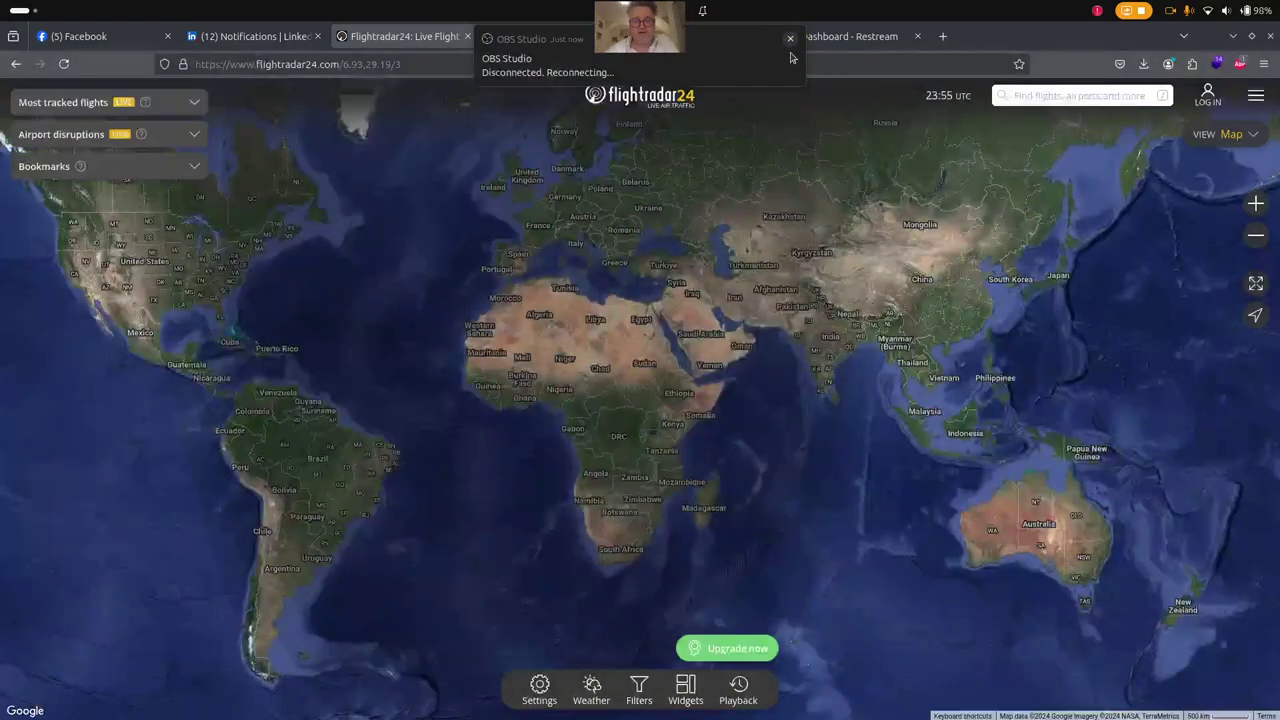
left_click(791, 39)
mouse_move(794, 42)
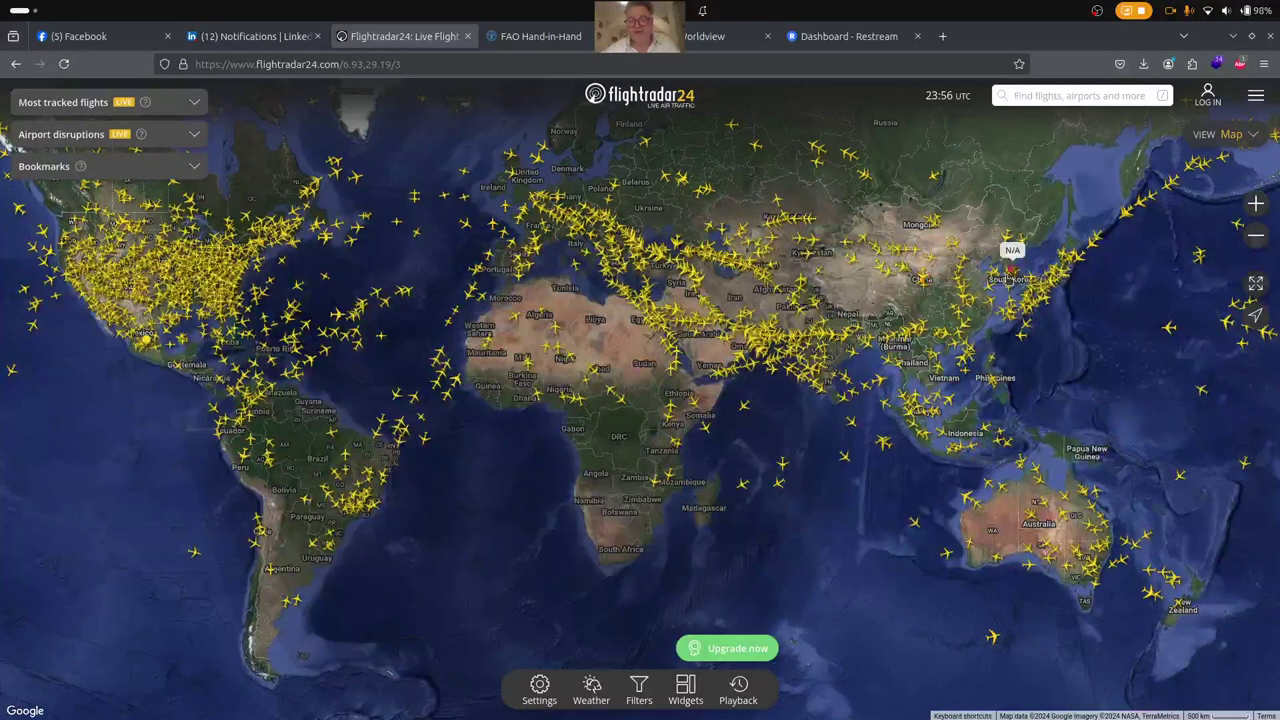
left_click(1252, 134)
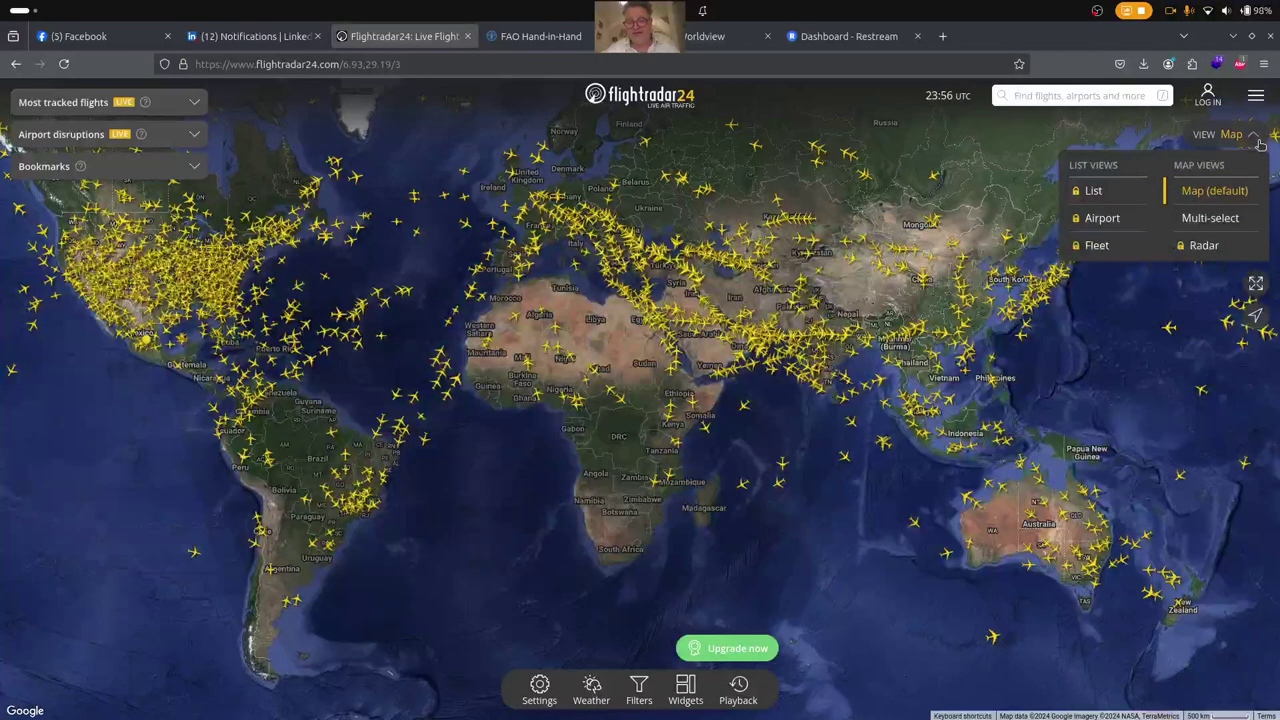
left_click(1252, 134)
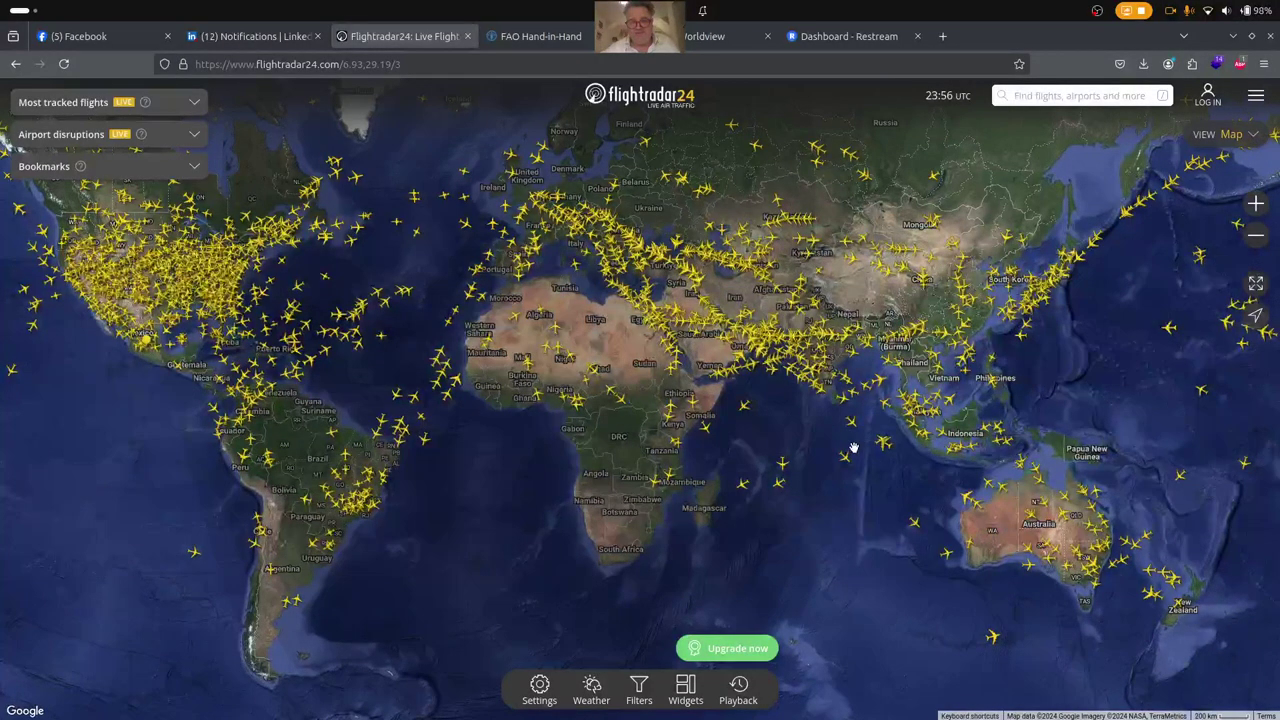
scroll(851, 446, "up", 1)
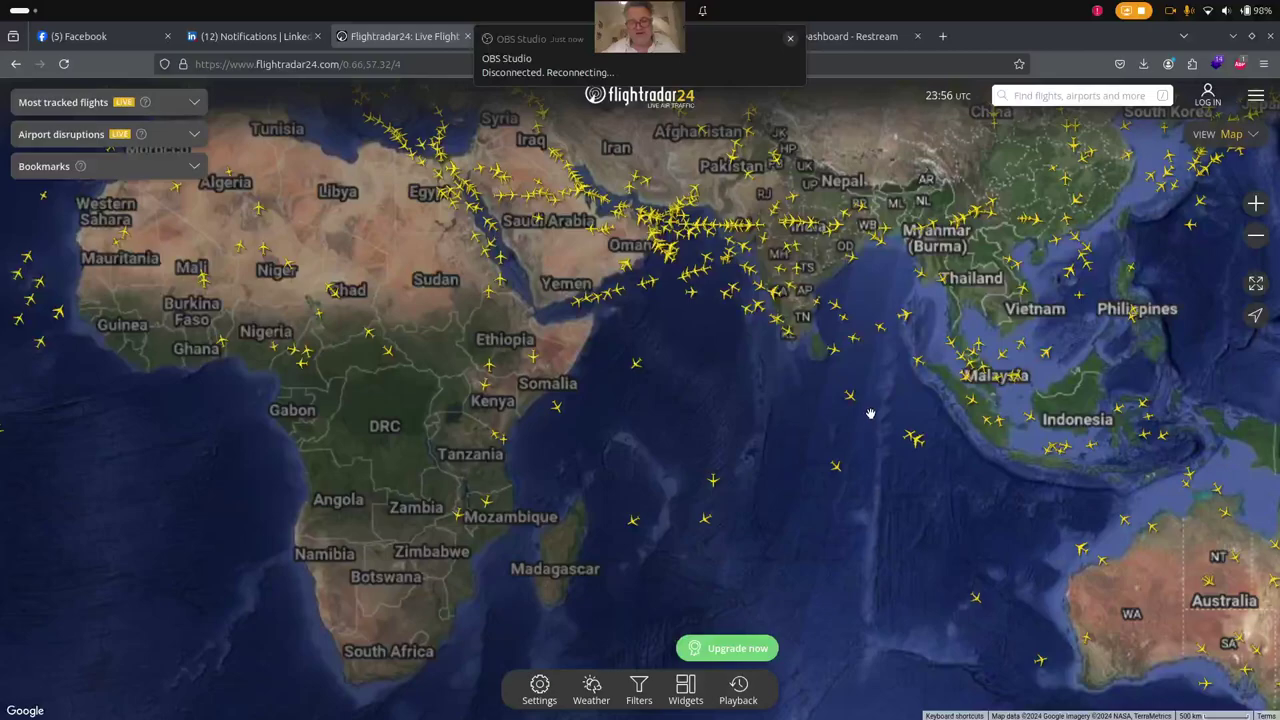
left_click_drag(748, 418, 778, 561)
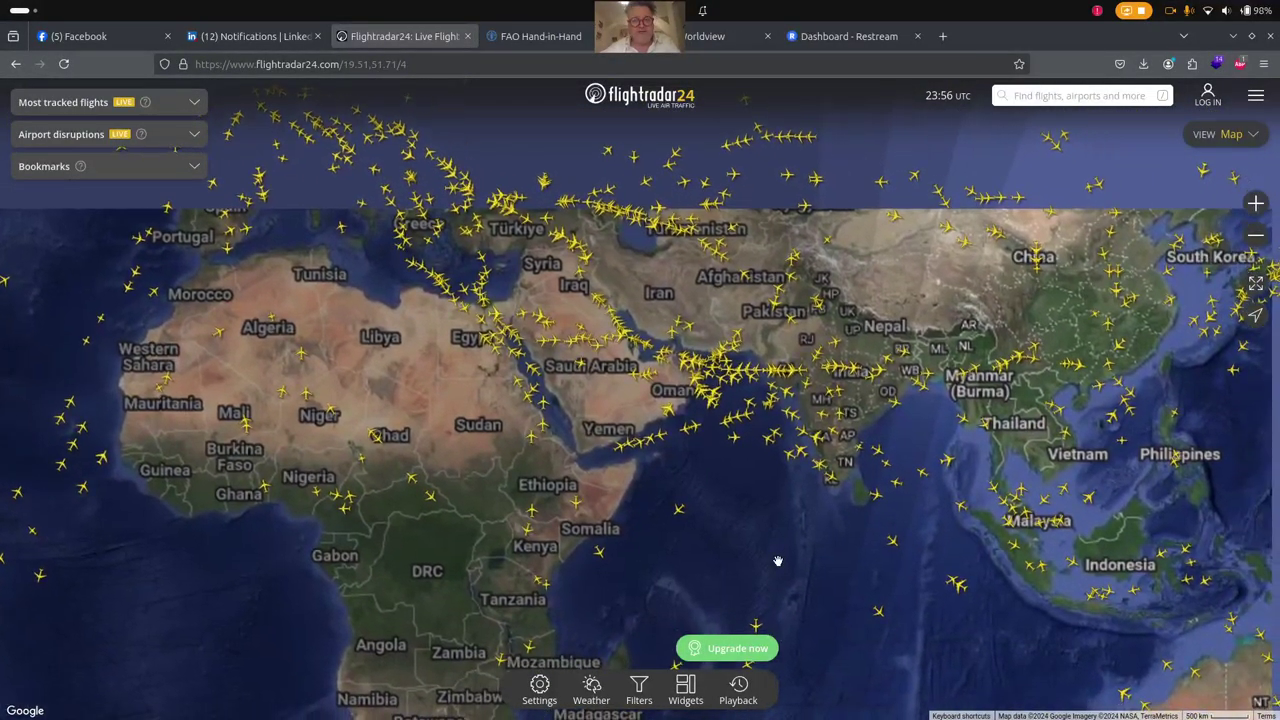
Switch to OBS Studio and stop the live stream.
mouse_move(610, 712)
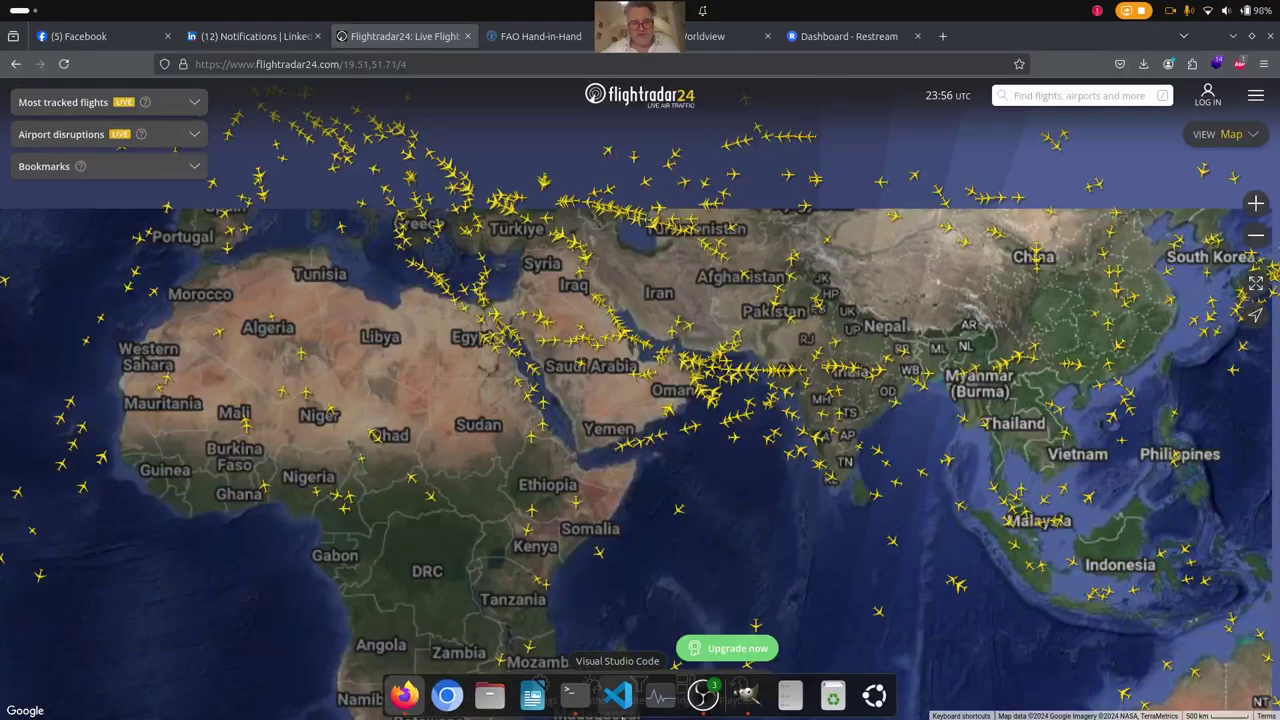
left_click(703, 700)
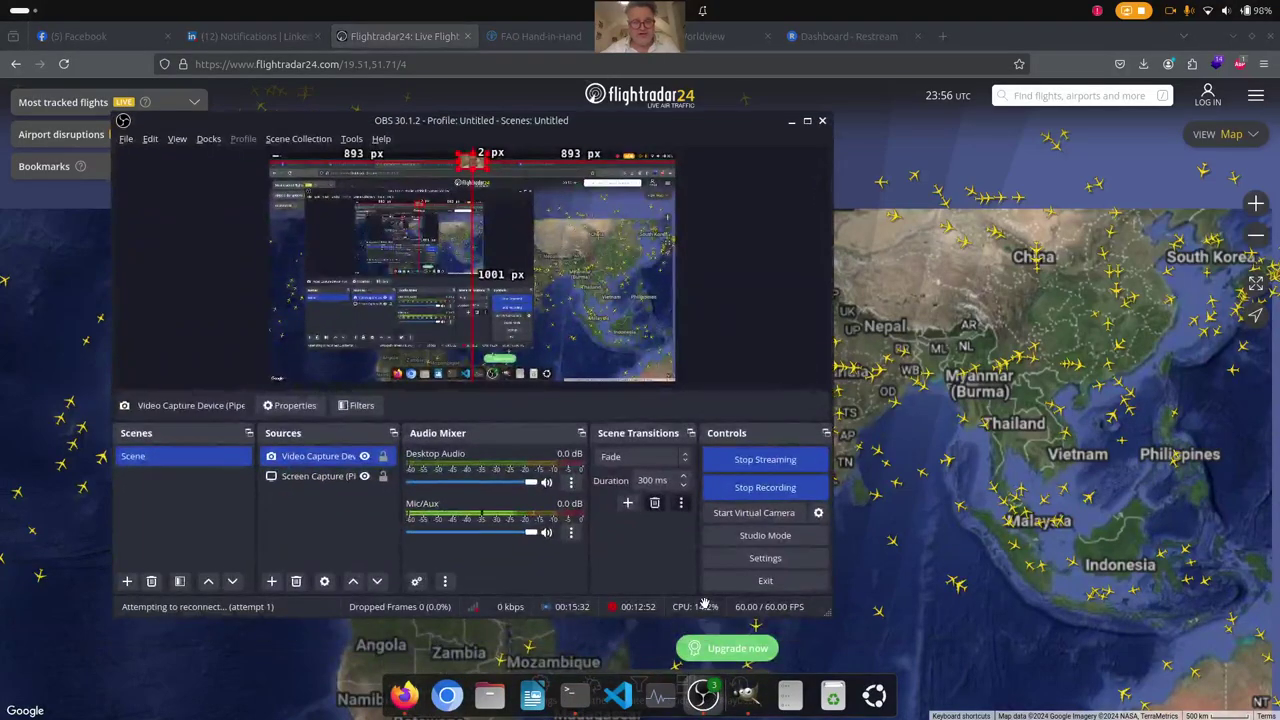
left_click(753, 459)
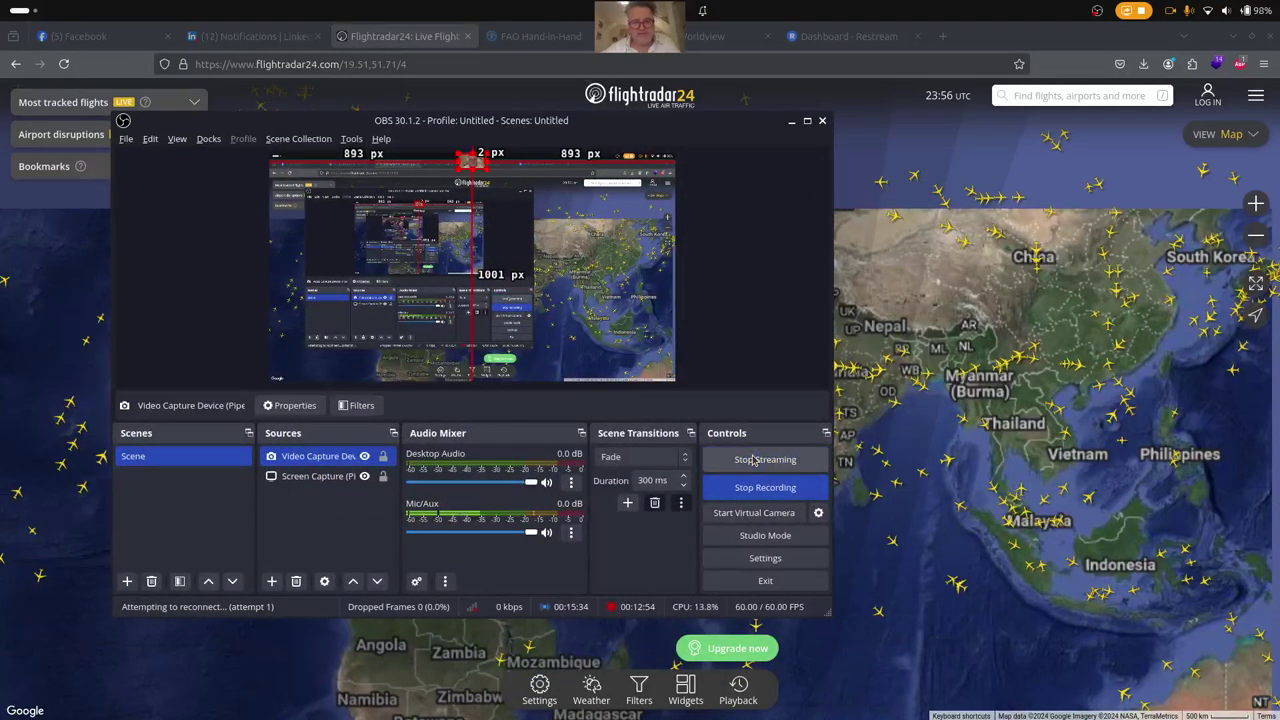